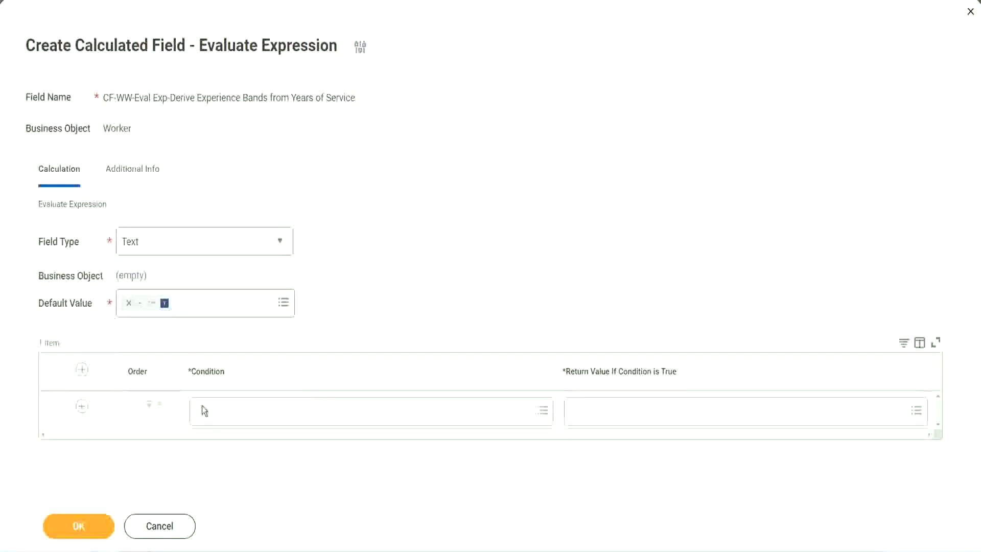
# Copy the name 'CF-WW-TF-Length of Service between 0 and 7 years' from line 13 of the notes
pyautogui.click(231, 412)
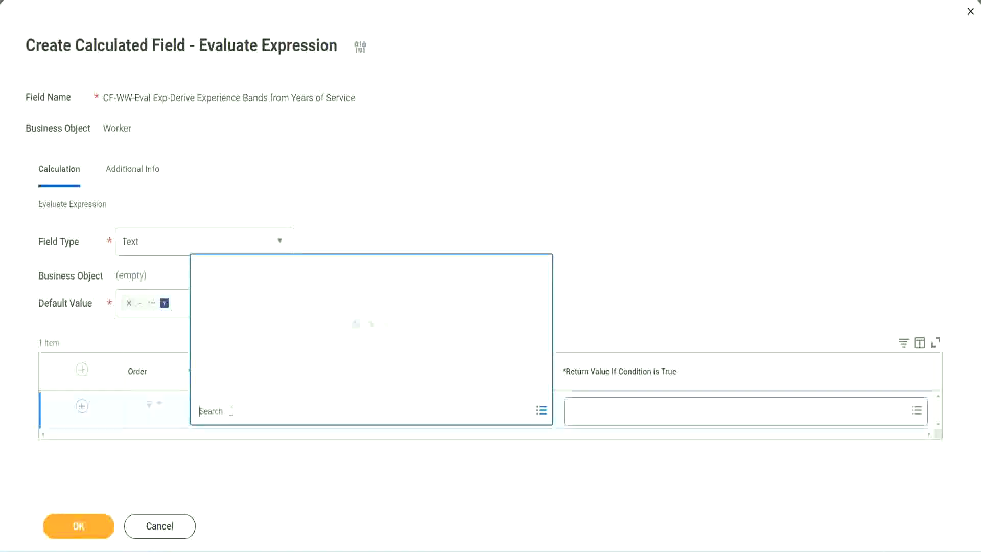
pyautogui.click(376, 231)
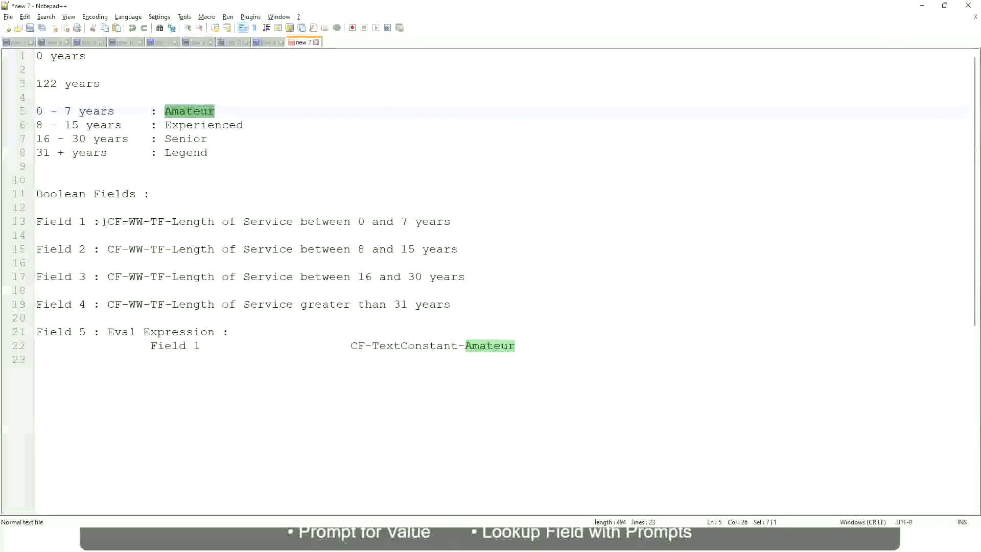
pyautogui.doubleClick(110, 223)
pyautogui.moveTo(169, 224); pyautogui.dragTo(452, 225)
pyautogui.hotkey('ctrl', 'c')
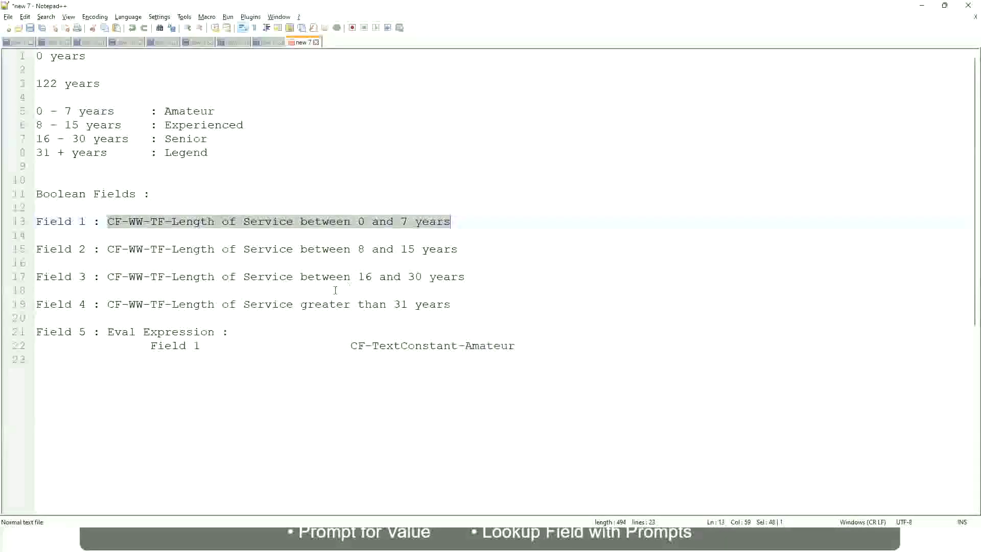
# Paste and select CF-WW-TF-Length of Service between 0 and 7 years as row 1's condition
pyautogui.hotkey('alt', 'Tab')
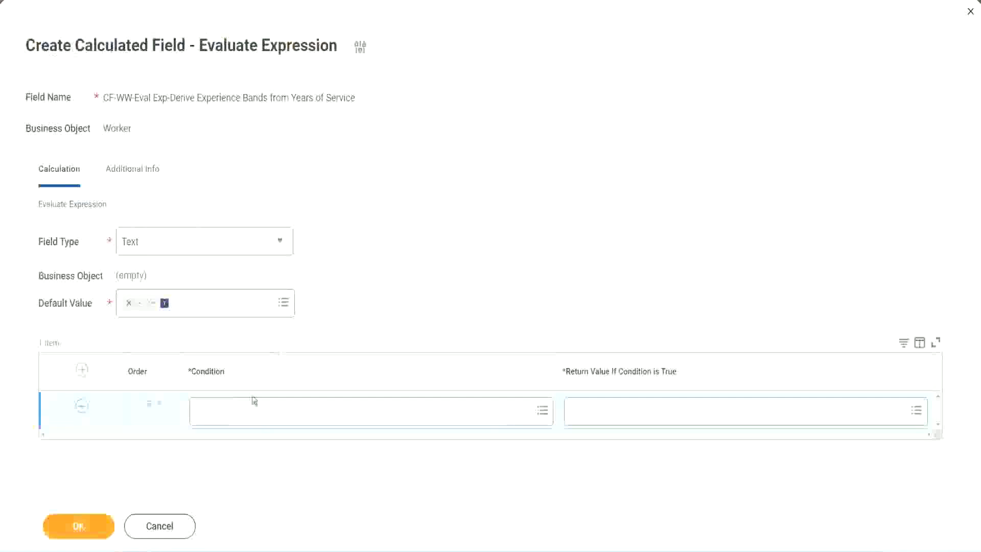
pyautogui.click(250, 414)
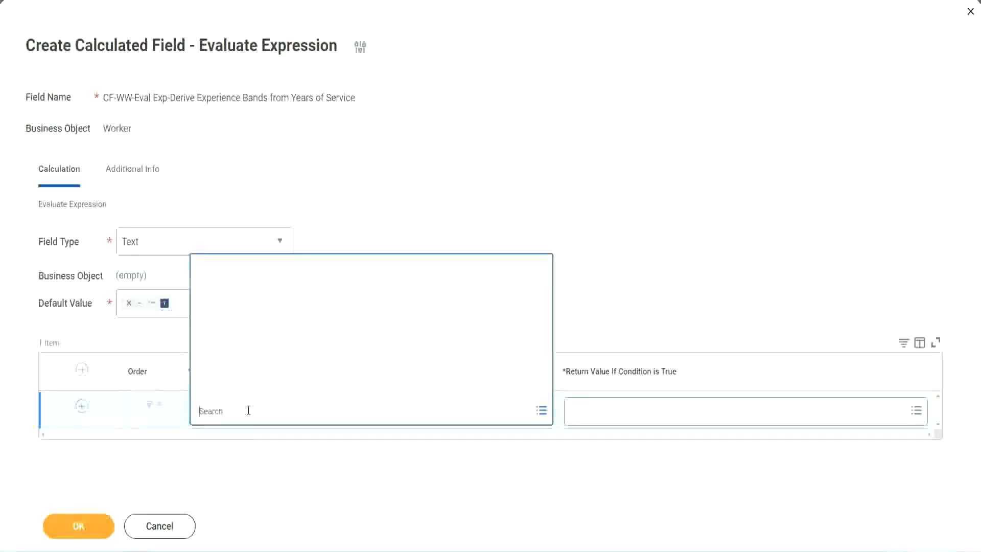
pyautogui.hotkey('ctrl', 'v')
pyautogui.press('Return')
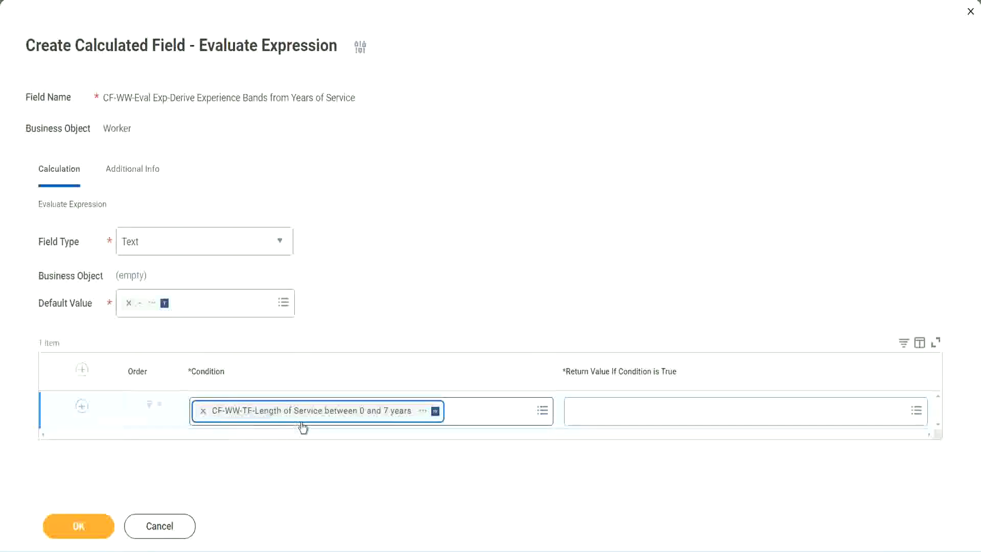
pyautogui.click(454, 284)
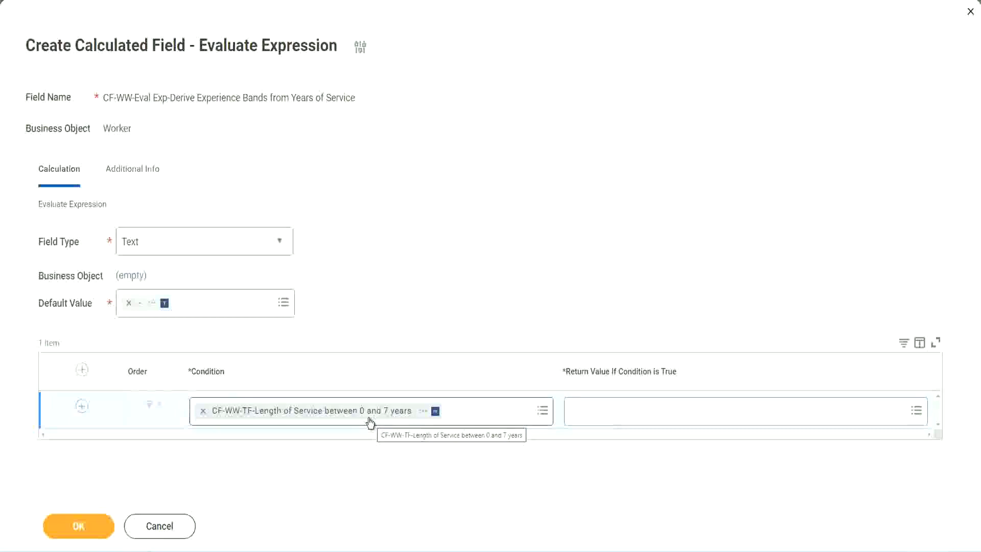
pyautogui.click(637, 415)
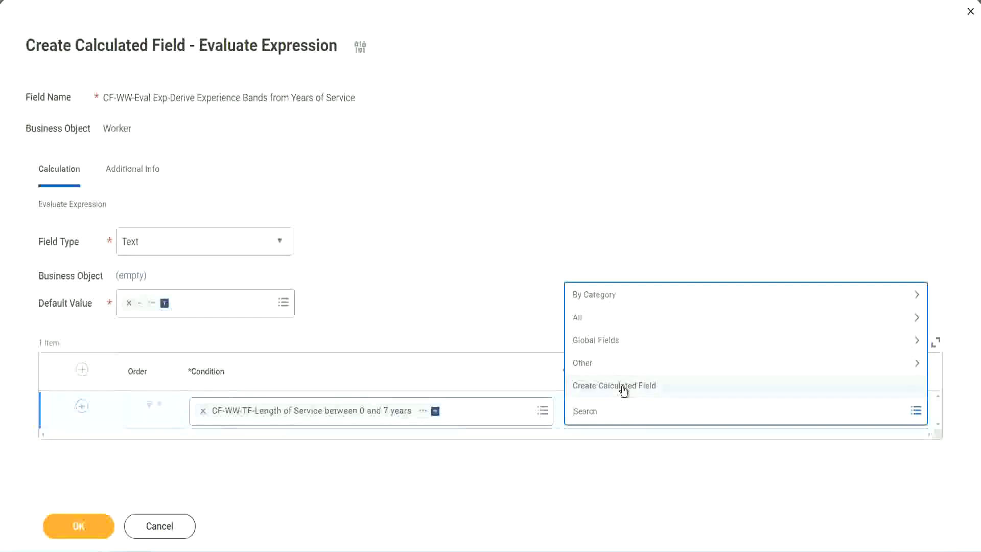
pyautogui.click(566, 253)
pyautogui.click(591, 416)
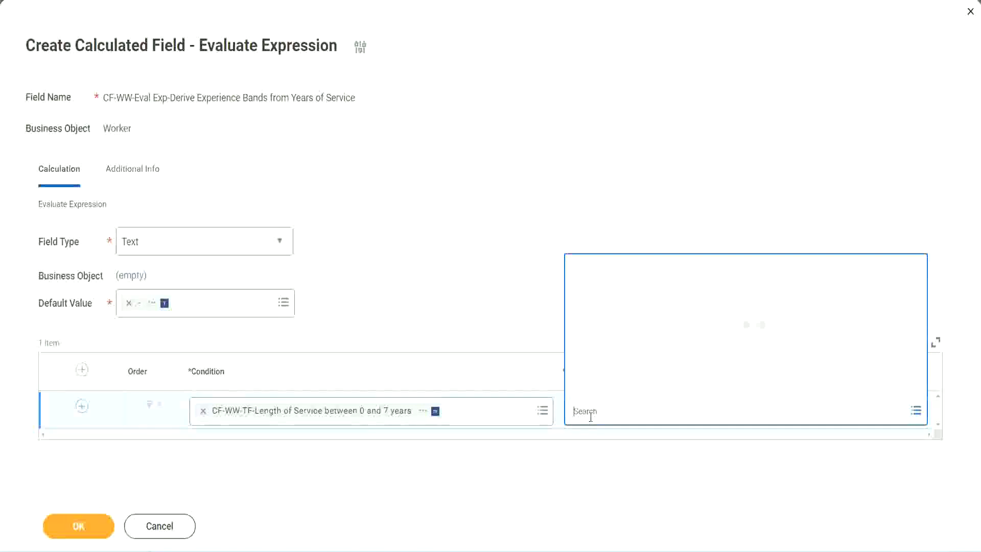
pyautogui.write('Amaterue')
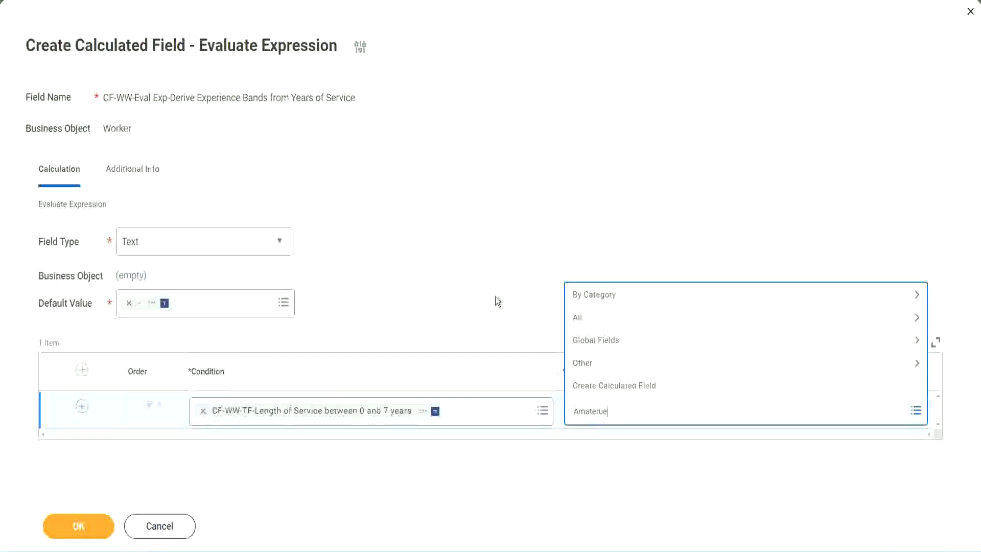
pyautogui.click(495, 297)
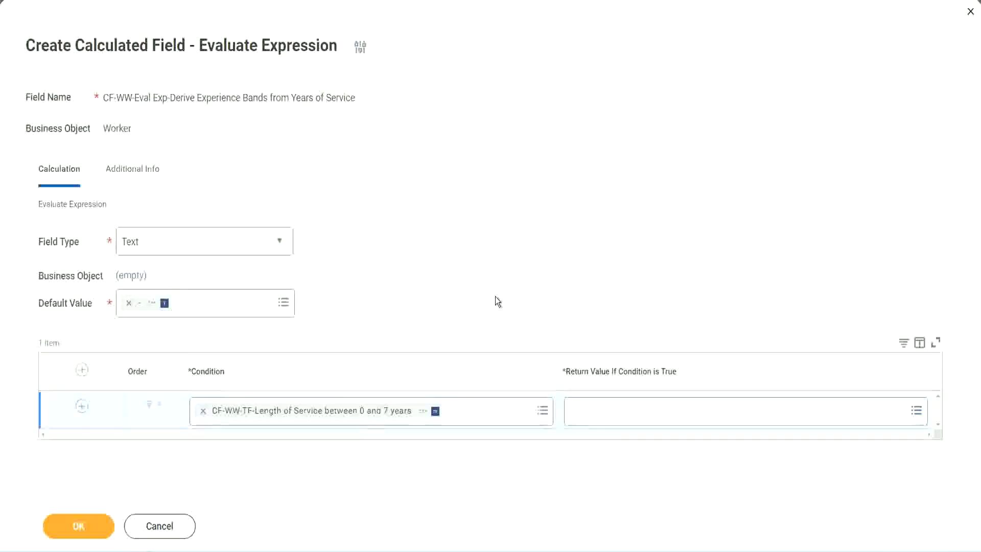
pyautogui.click(619, 415)
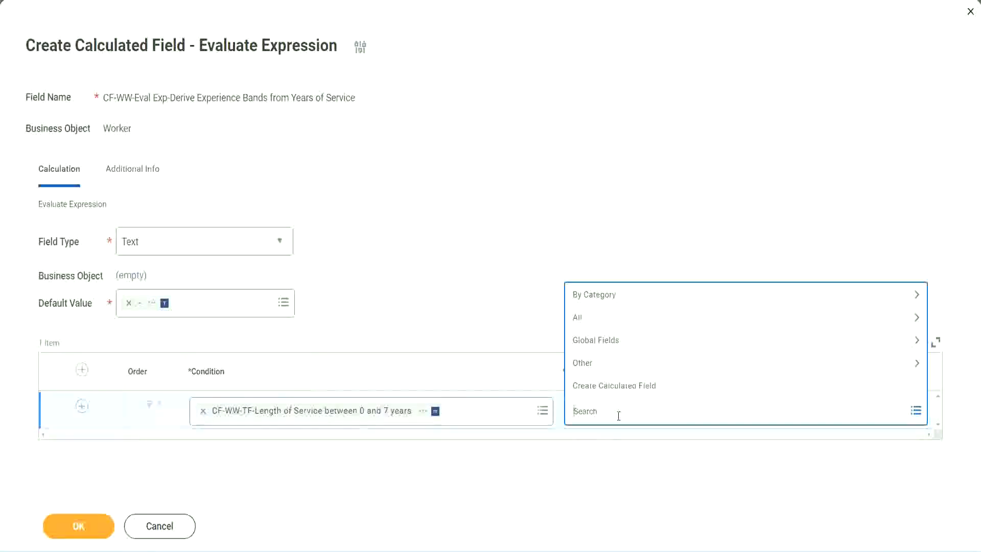
pyautogui.click(495, 298)
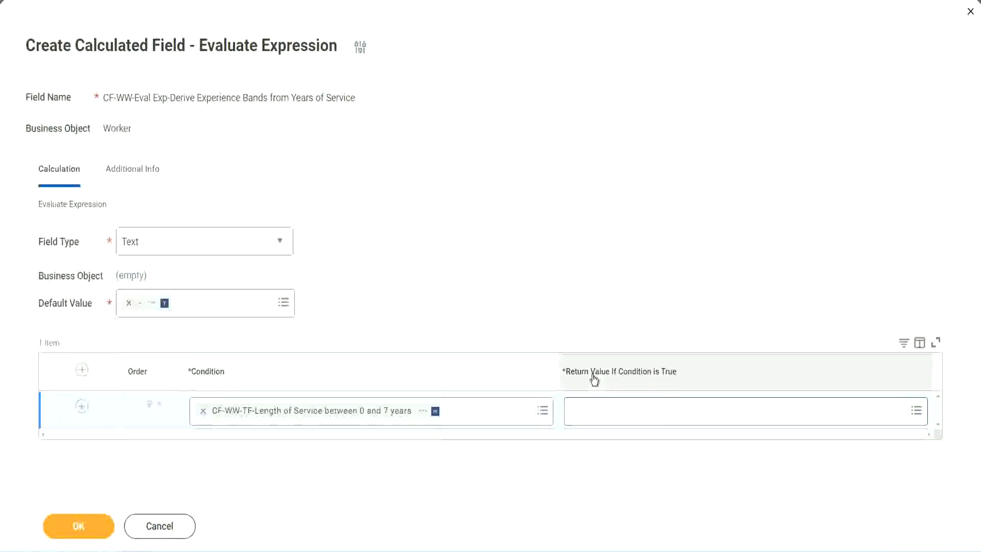
pyautogui.click(636, 414)
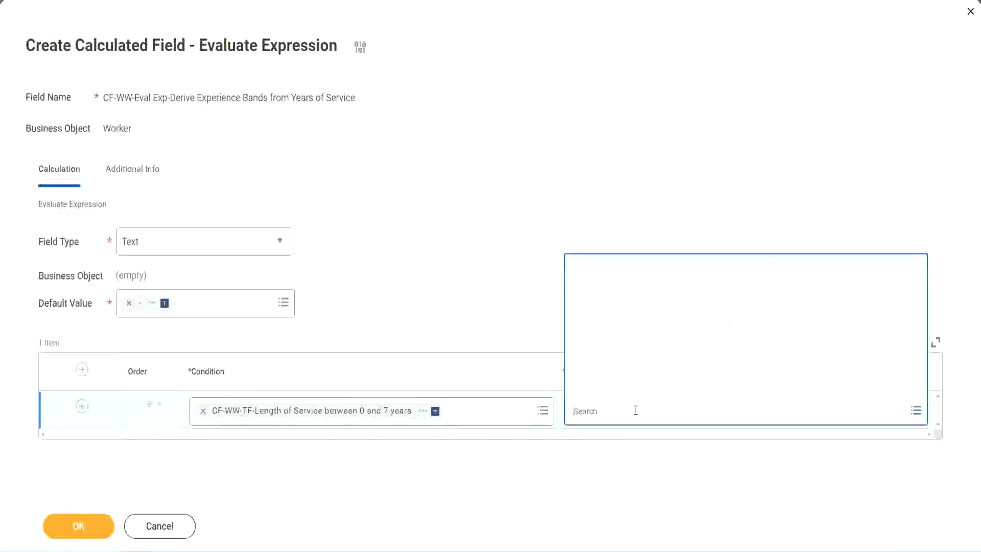
# Create a new calculated field for the return value, naming it and setting its business object to Global
pyautogui.click(630, 389)
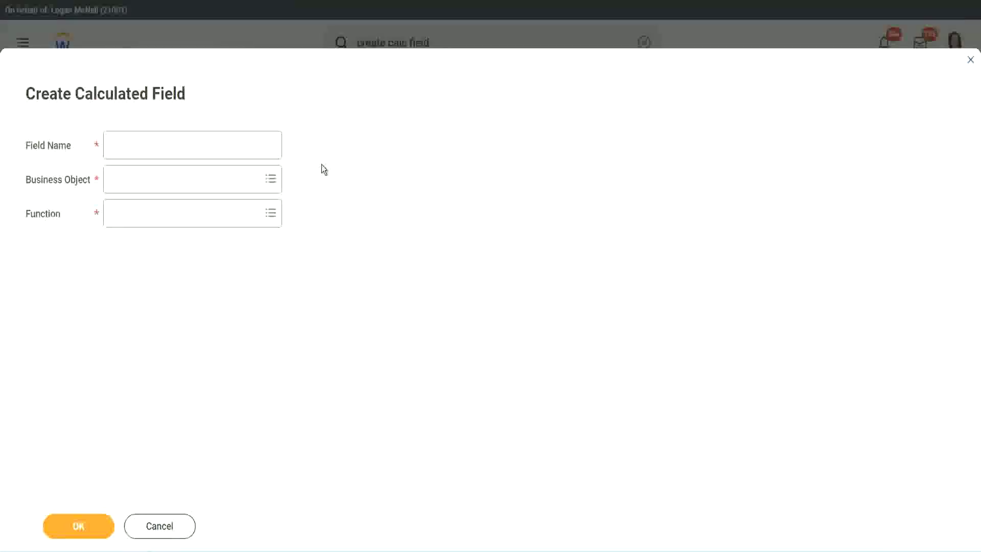
pyautogui.click(120, 145)
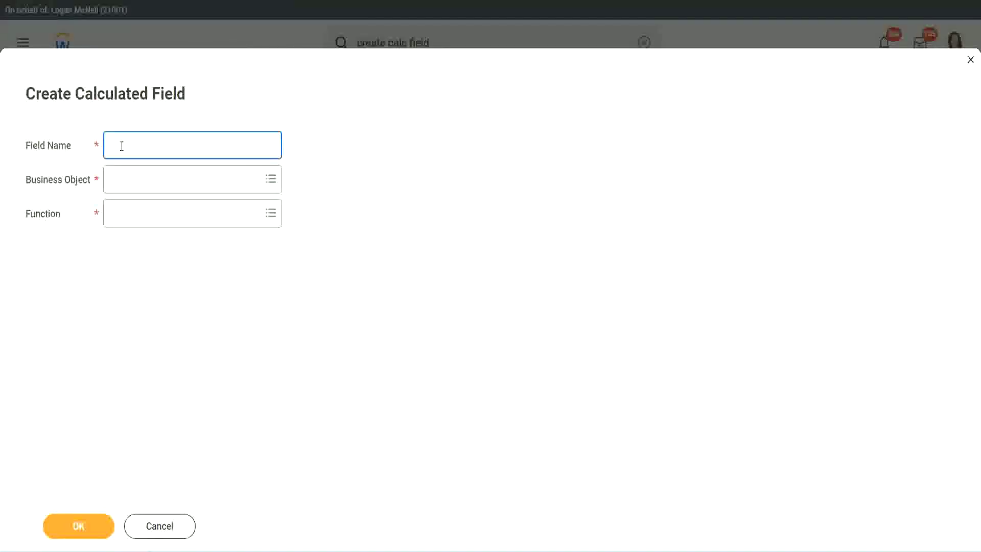
pyautogui.write('CFTC-Amateur')
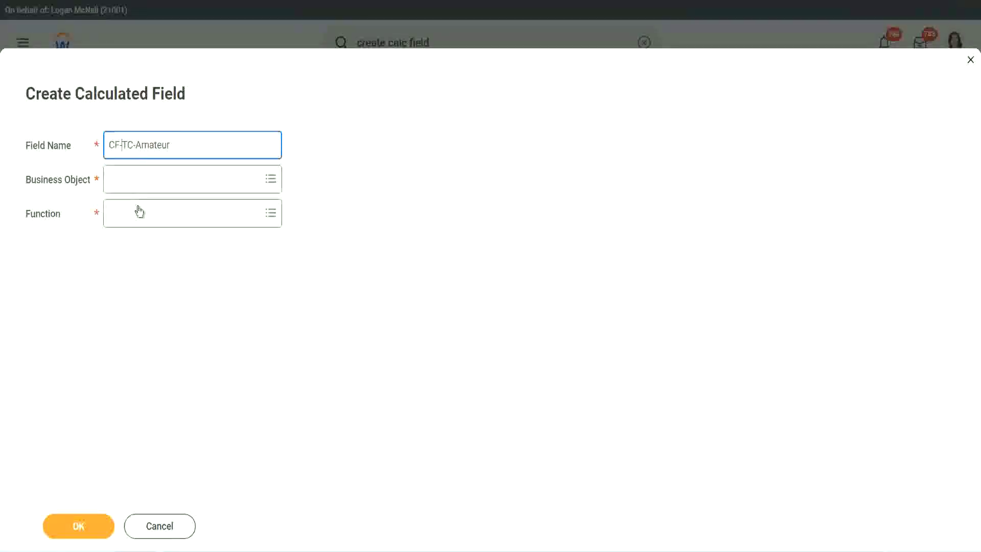
pyautogui.write('WW-')
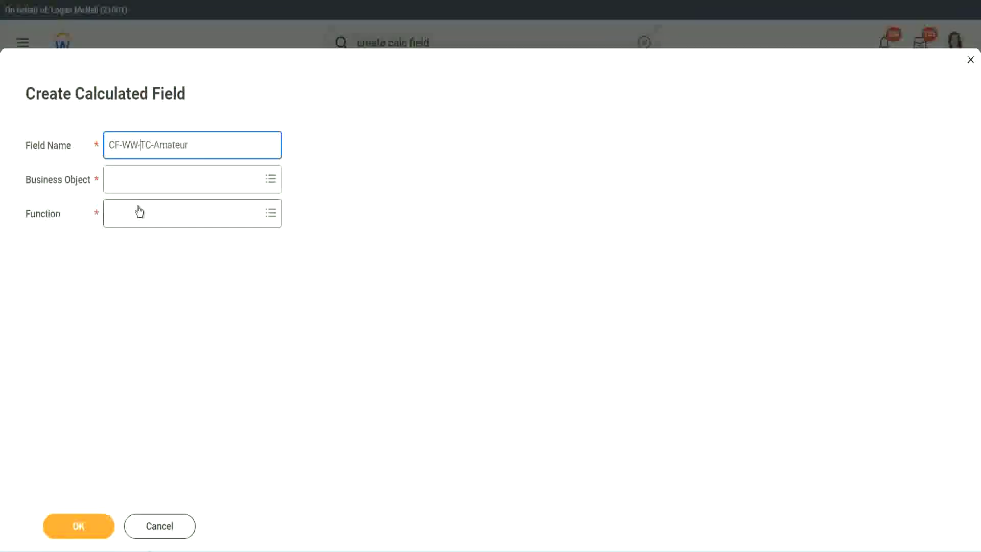
pyautogui.click(138, 181)
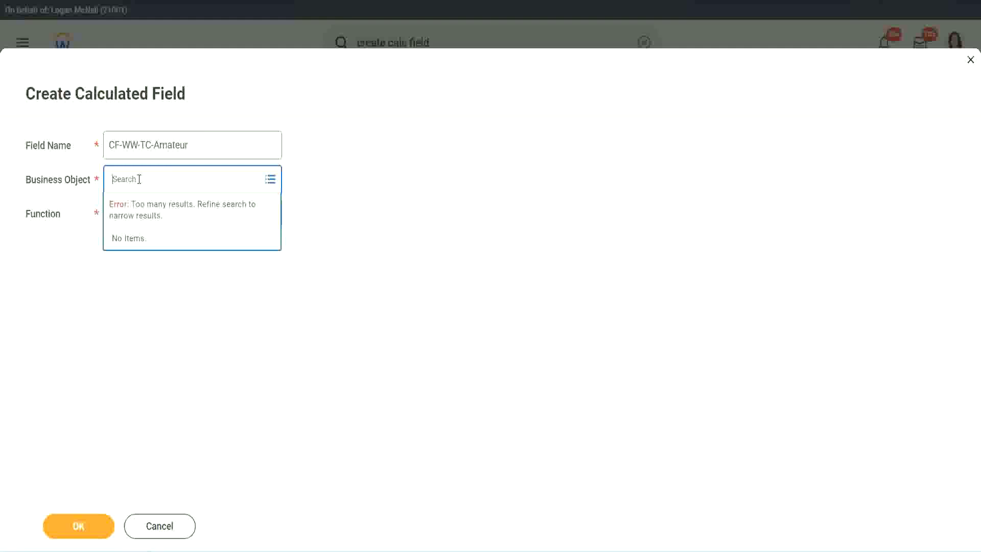
pyautogui.write('worker')
pyautogui.press('BackSpace')
pyautogui.press('BackSpace')
pyautogui.press('BackSpace')
pyautogui.press('BackSpace')
pyautogui.press('BackSpace')
pyautogui.press('BackSpace')
pyautogui.write('global')
pyautogui.press('Return')
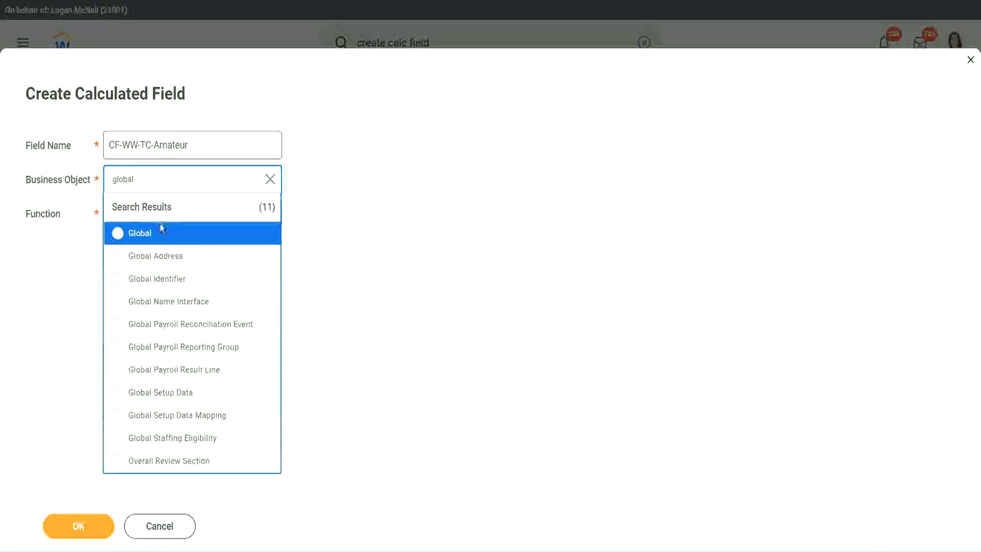
pyautogui.click(154, 241)
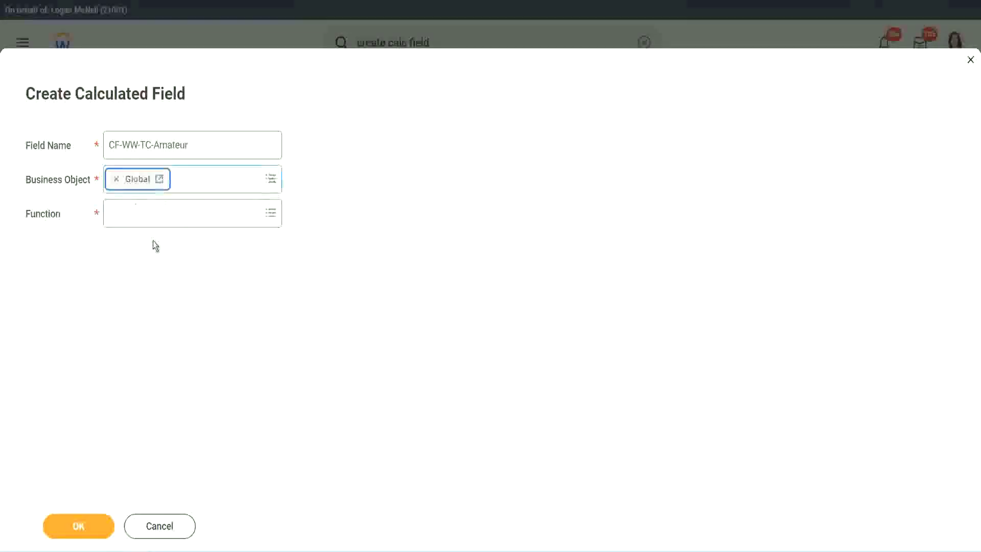
# Correct the name to CF-WW-TC-Amateur, choose the Text Constant function and confirm
pyautogui.click(191, 146)
pyautogui.hotkey('ctrl', 'a')
pyautogui.click(213, 147)
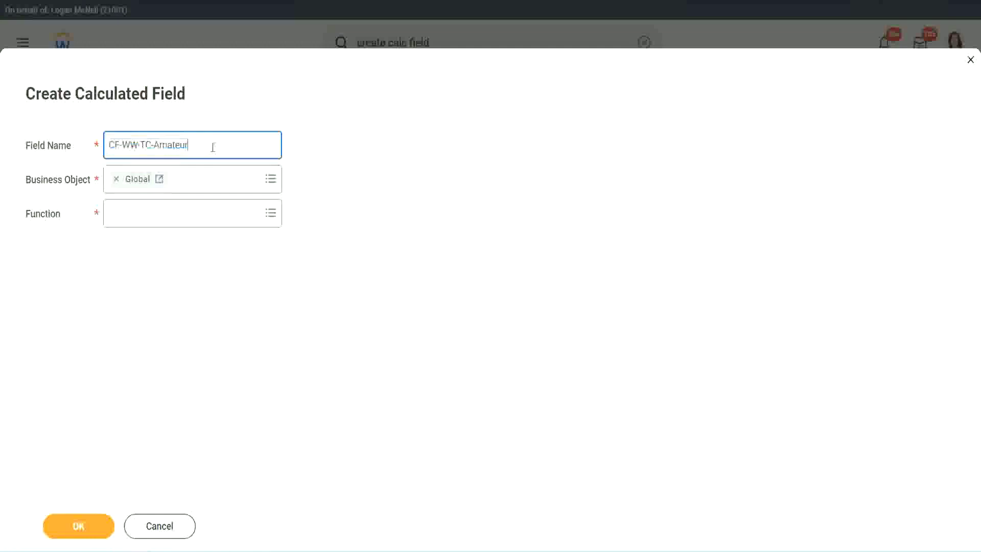
pyautogui.doubleClick(167, 144)
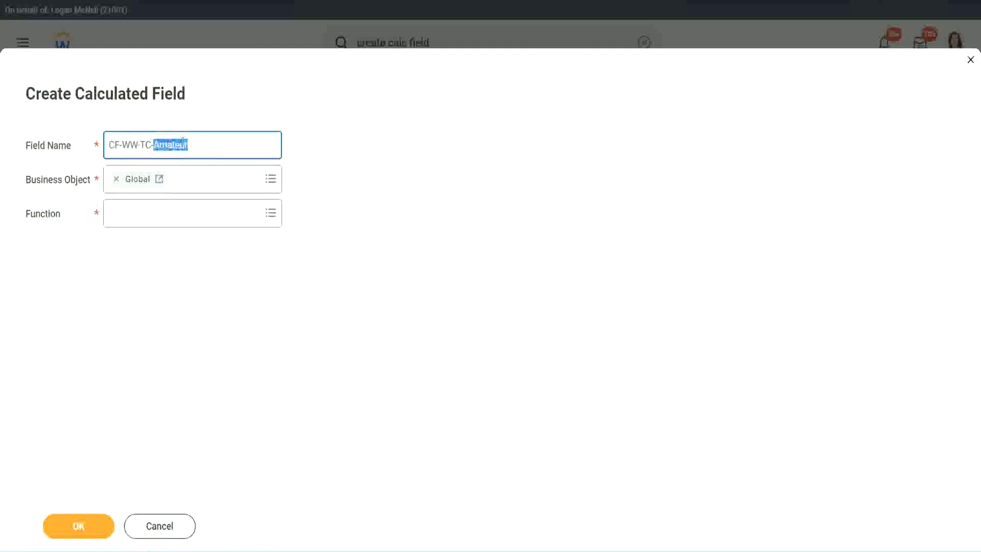
pyautogui.click(203, 143)
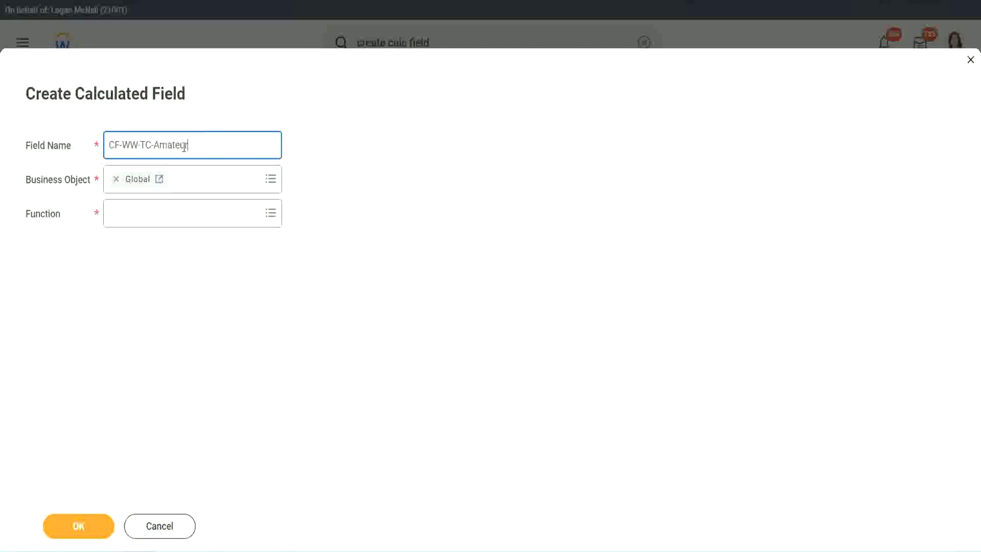
pyautogui.doubleClick(184, 147)
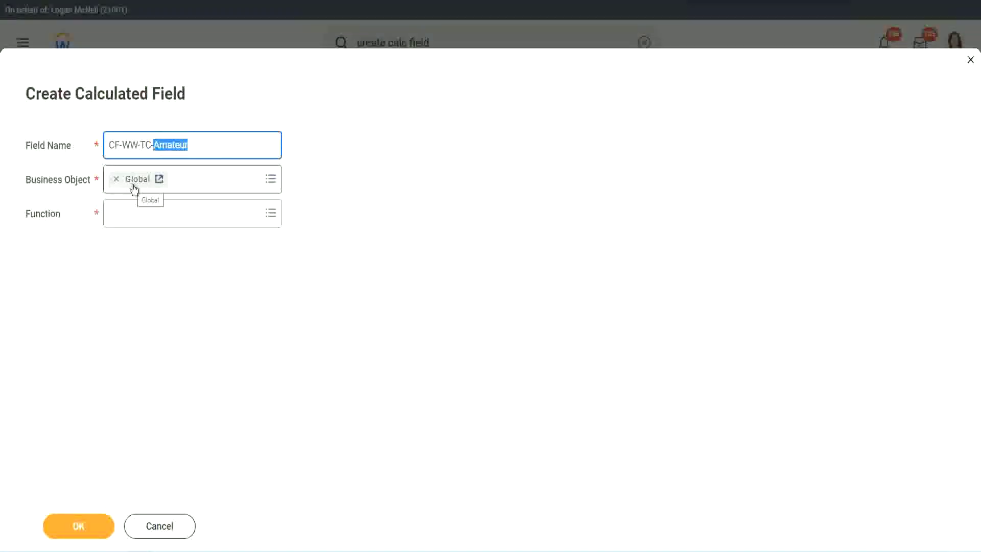
pyautogui.click(136, 214)
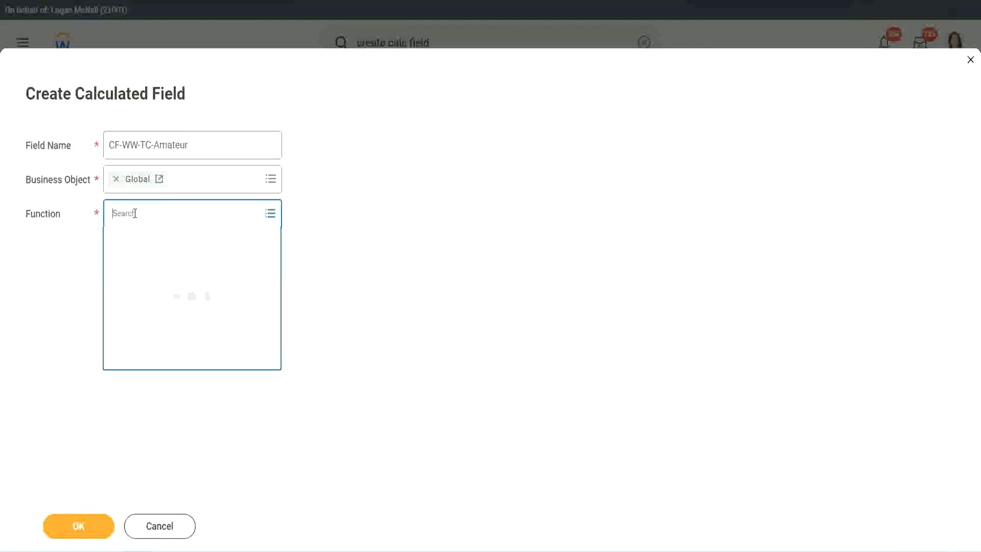
pyautogui.write('text cons')
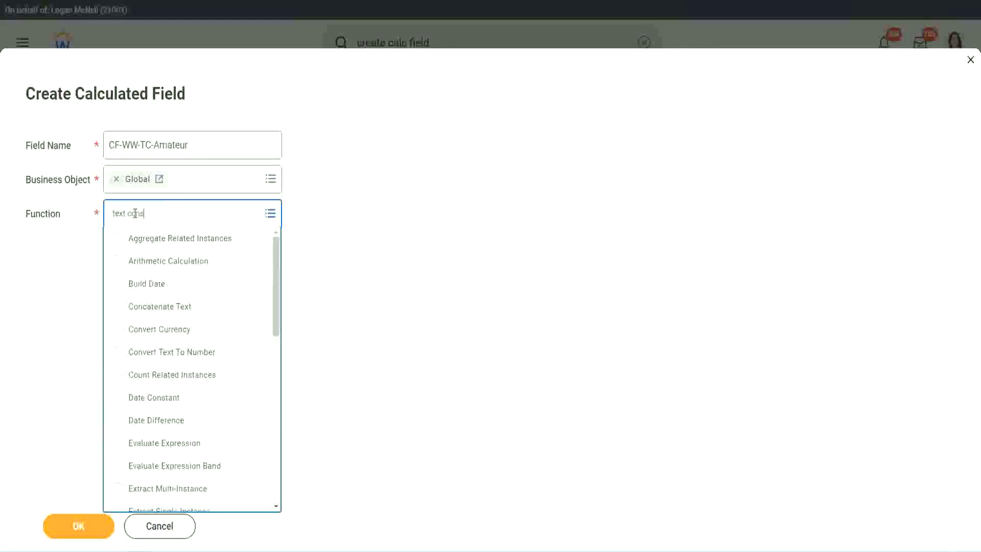
pyautogui.write('t')
pyautogui.click(125, 242)
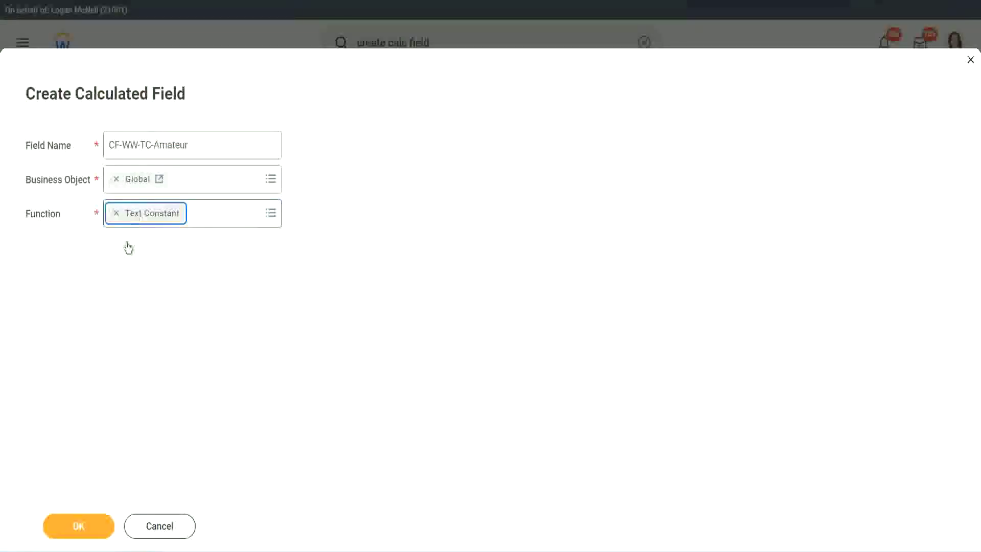
pyautogui.click(87, 526)
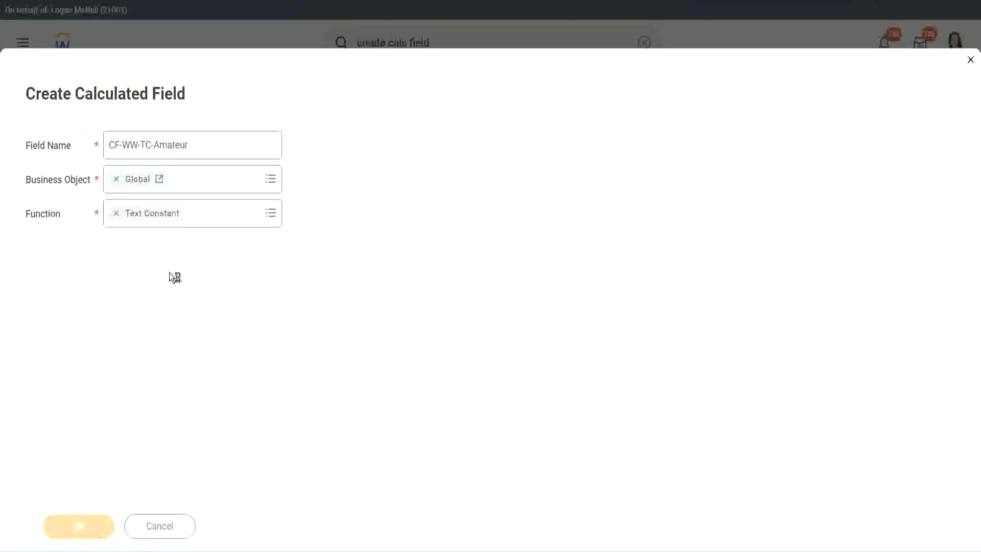
# Enter Amateur as the text constant value and save the field
pyautogui.click(143, 284)
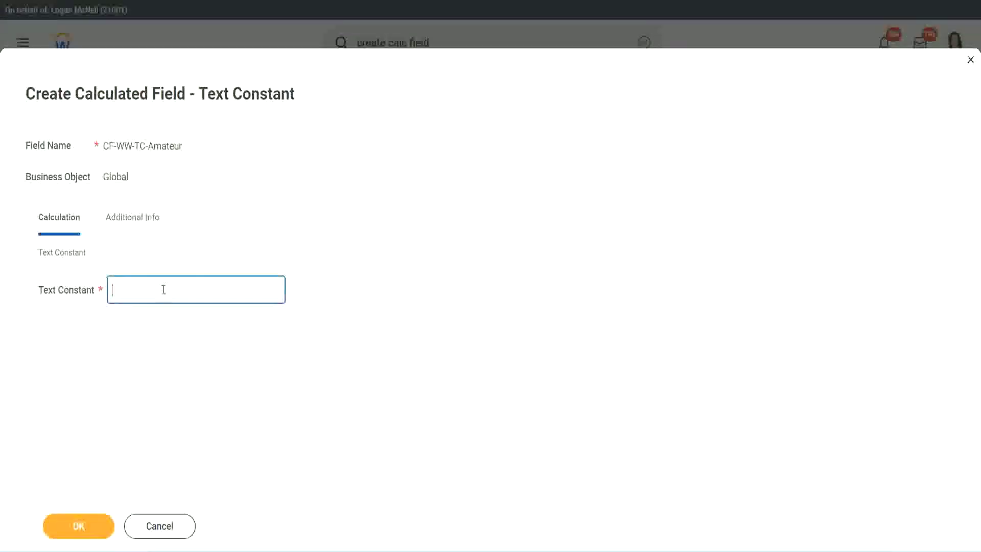
pyautogui.write('Amateur')
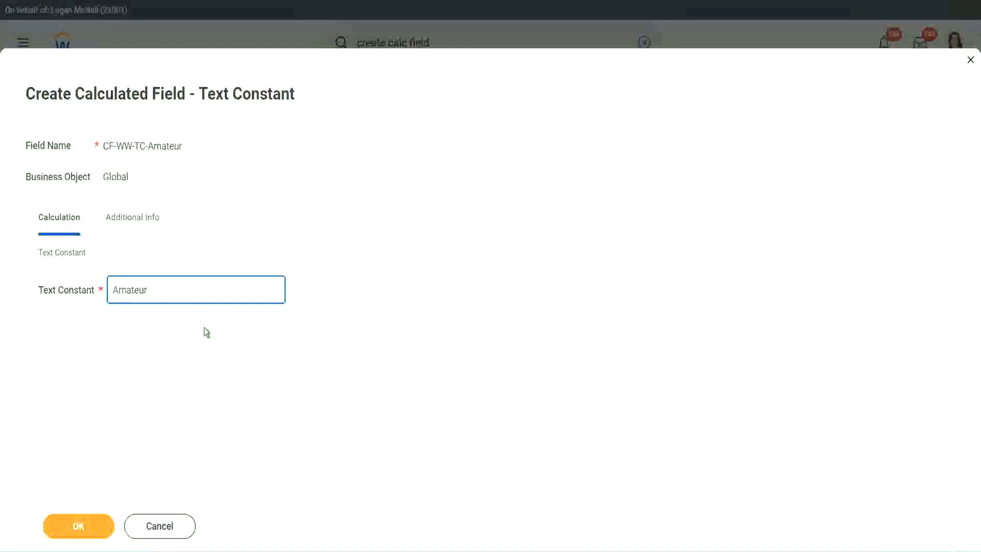
pyautogui.click(78, 529)
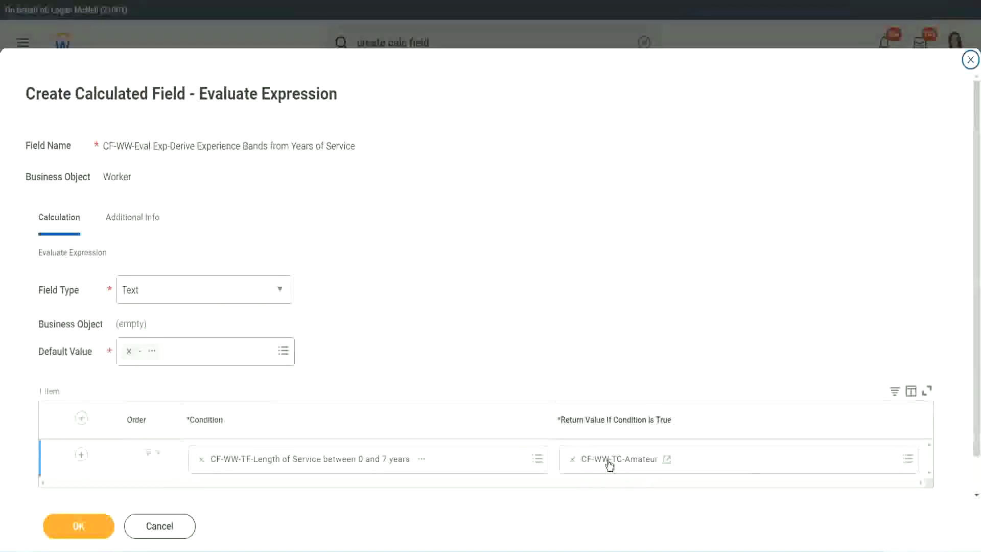
# Copy the CF-WW-TC-Amateur name and insert a second condition row below row 1
pyautogui.rightClick(609, 464)
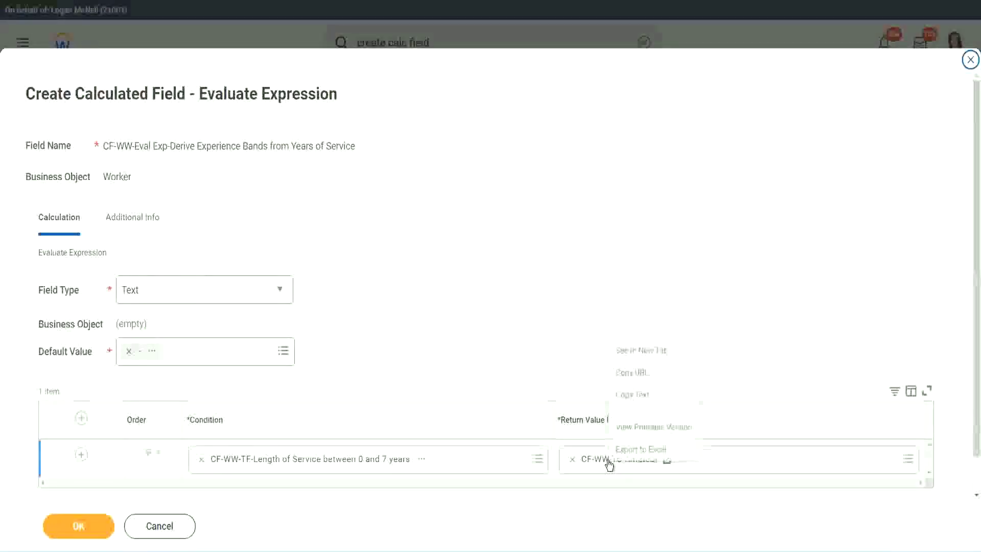
pyautogui.click(640, 396)
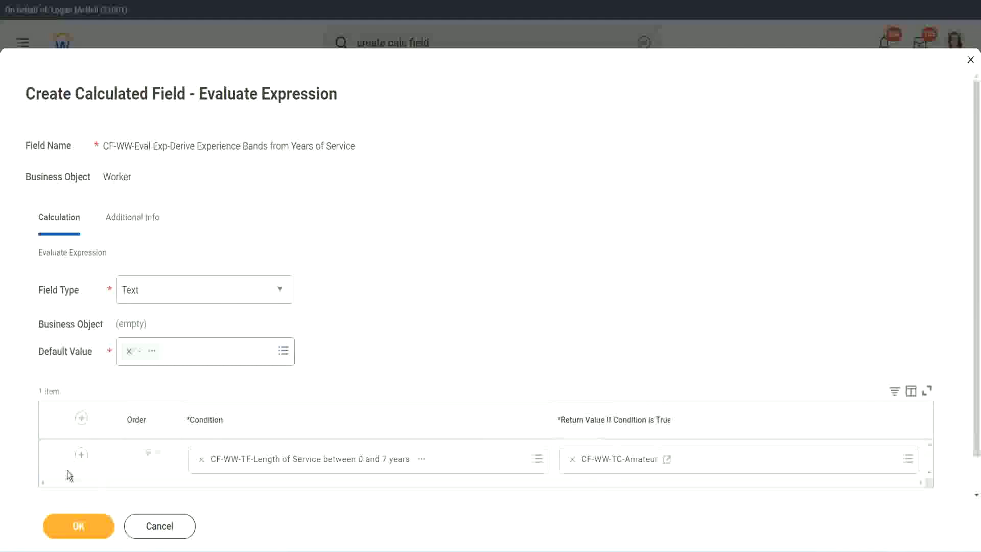
pyautogui.click(81, 455)
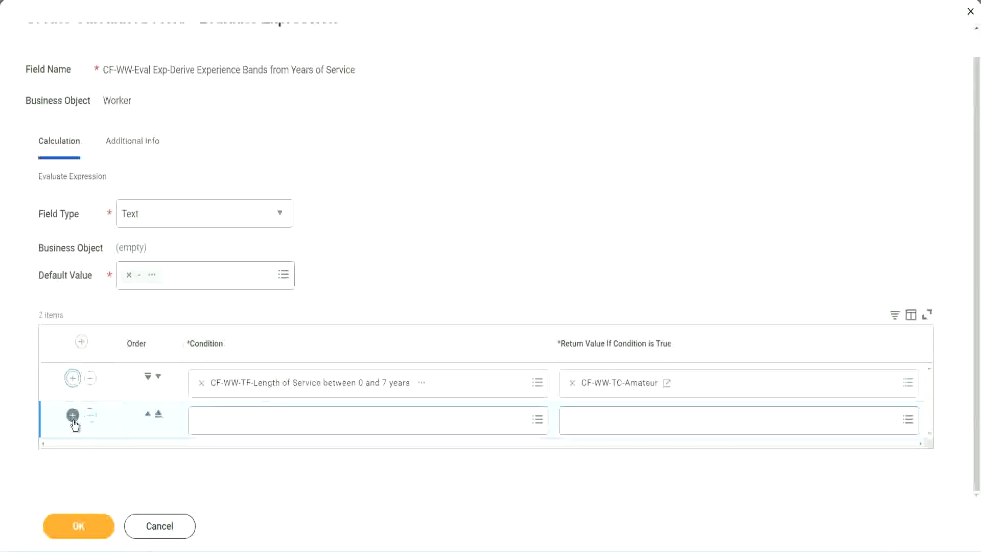
# Add two more rows and set row 2's condition to the 8 to 15 years field
pyautogui.click(73, 416)
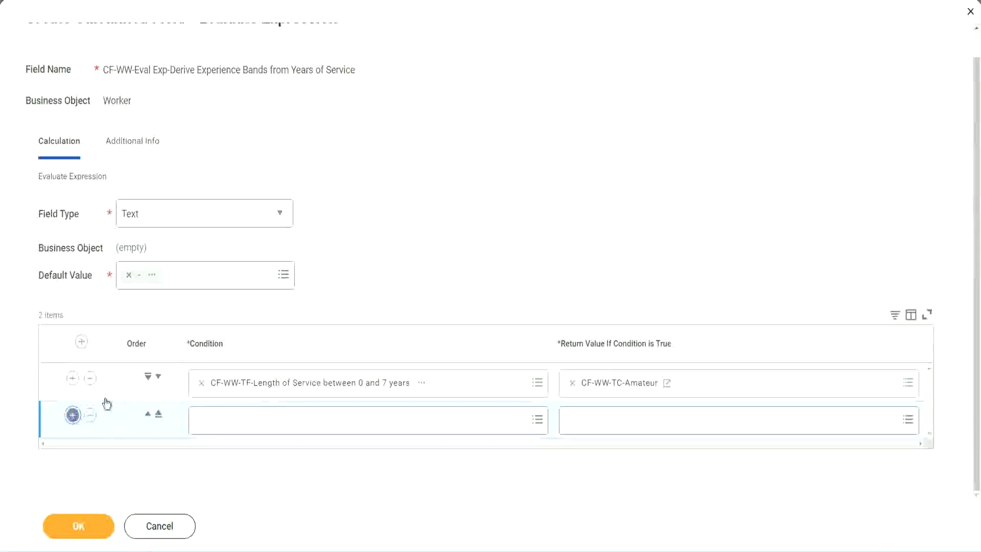
pyautogui.click(74, 416)
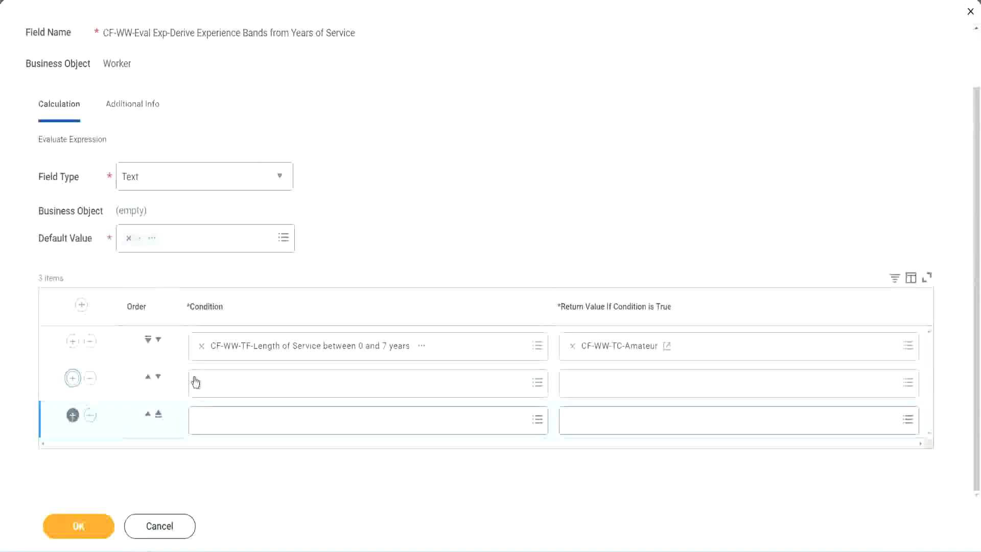
pyautogui.click(242, 386)
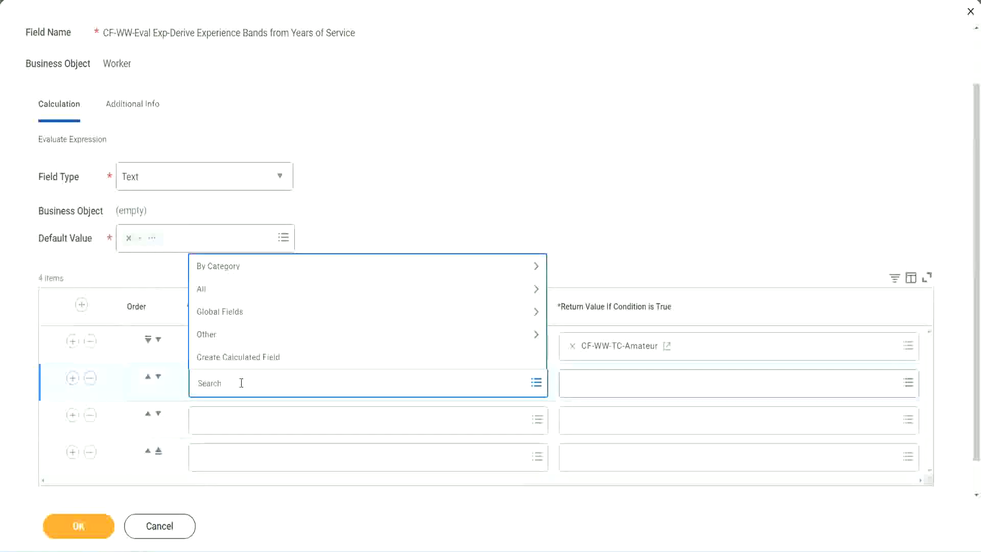
pyautogui.write('cf-ww-tf')
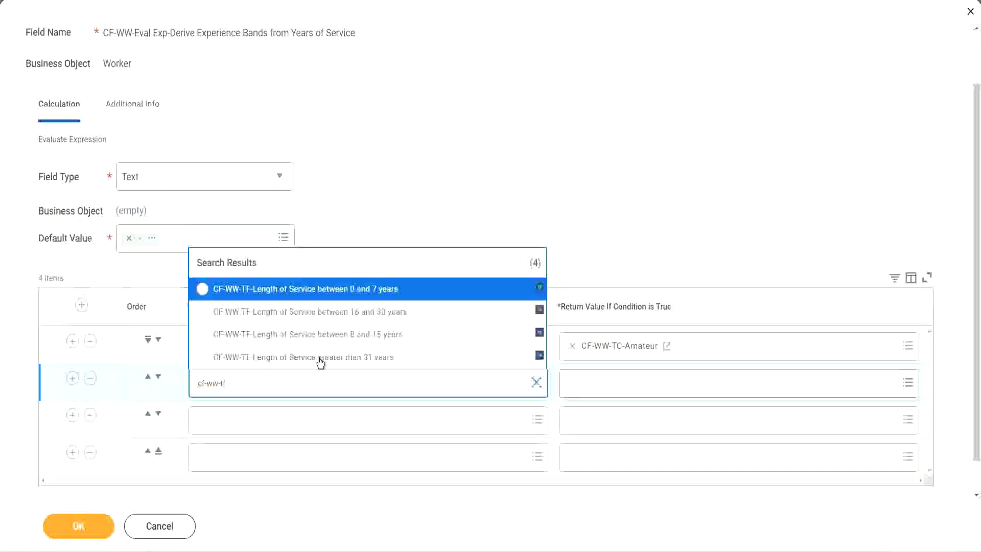
pyautogui.click(379, 336)
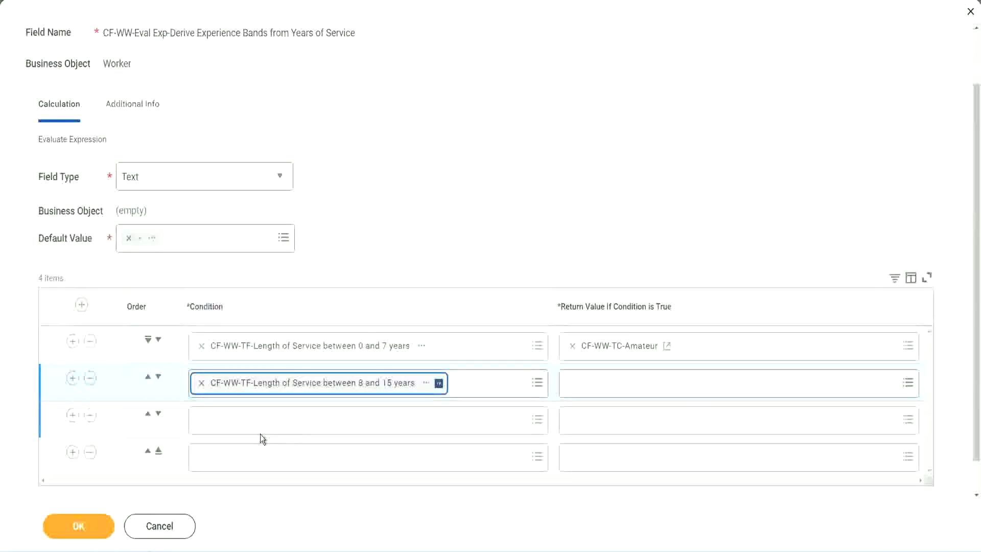
# Set rows 3 and 4 to the 16 to 30 years and greater-than-31-years conditions
pyautogui.click(247, 420)
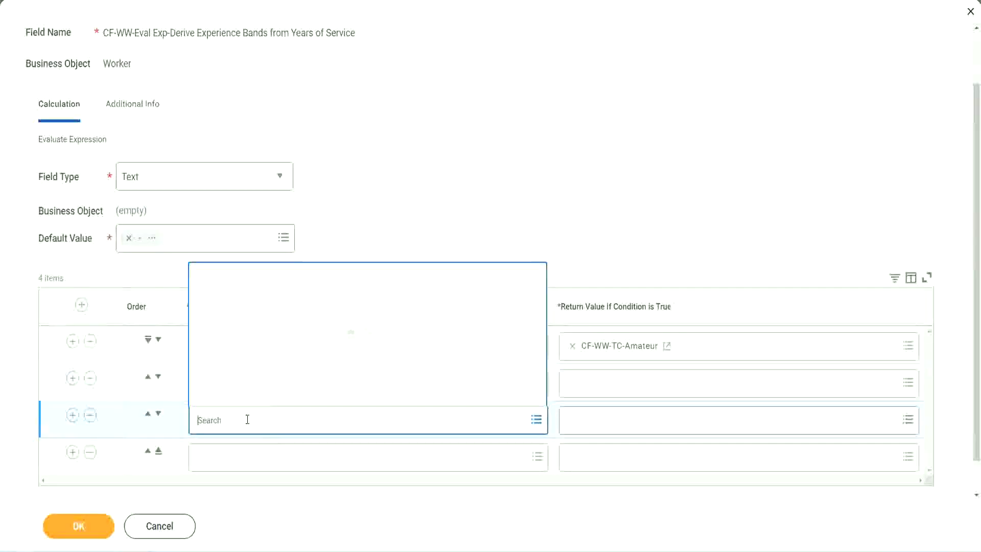
pyautogui.write('cf-ww')
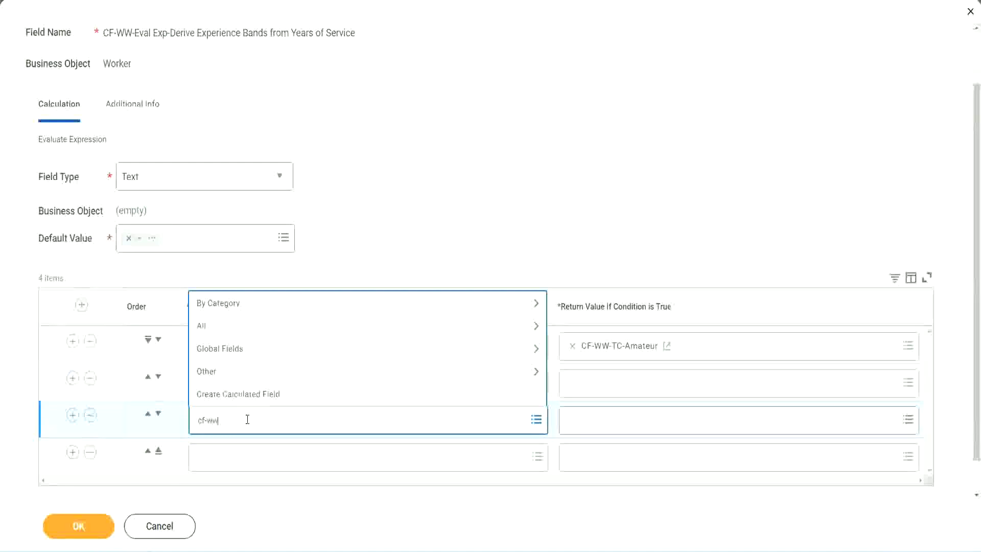
pyautogui.write('-tf')
pyautogui.press('Return')
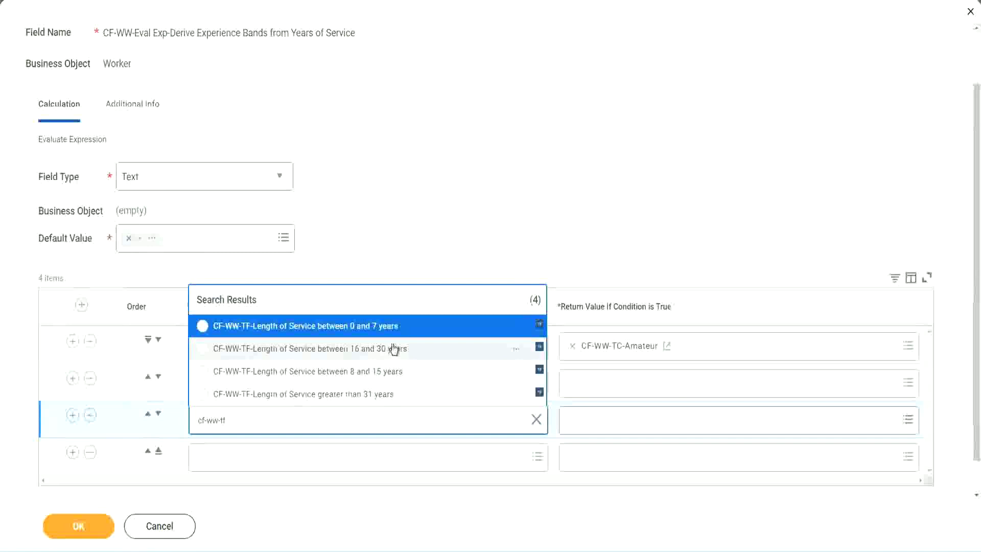
pyautogui.click(393, 348)
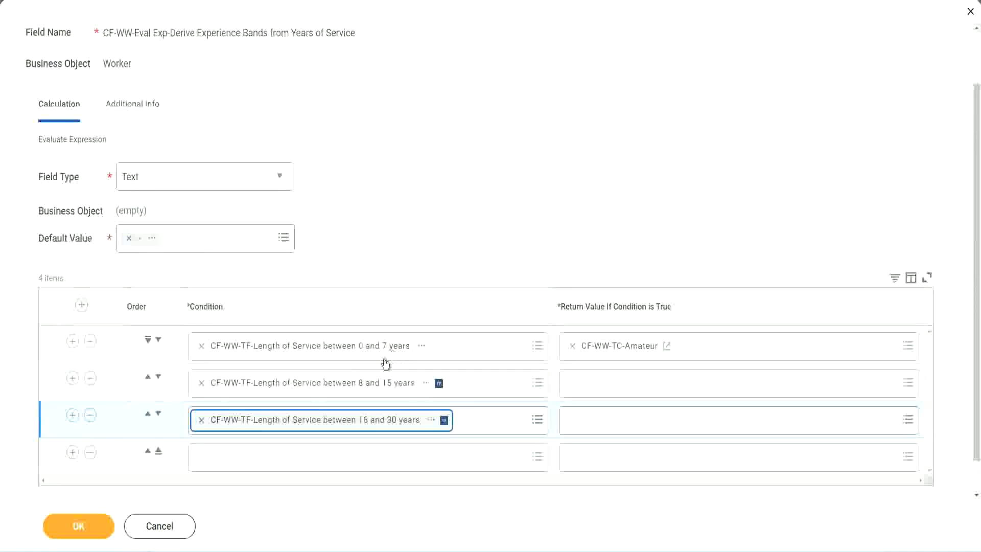
pyautogui.click(228, 463)
pyautogui.write('c')
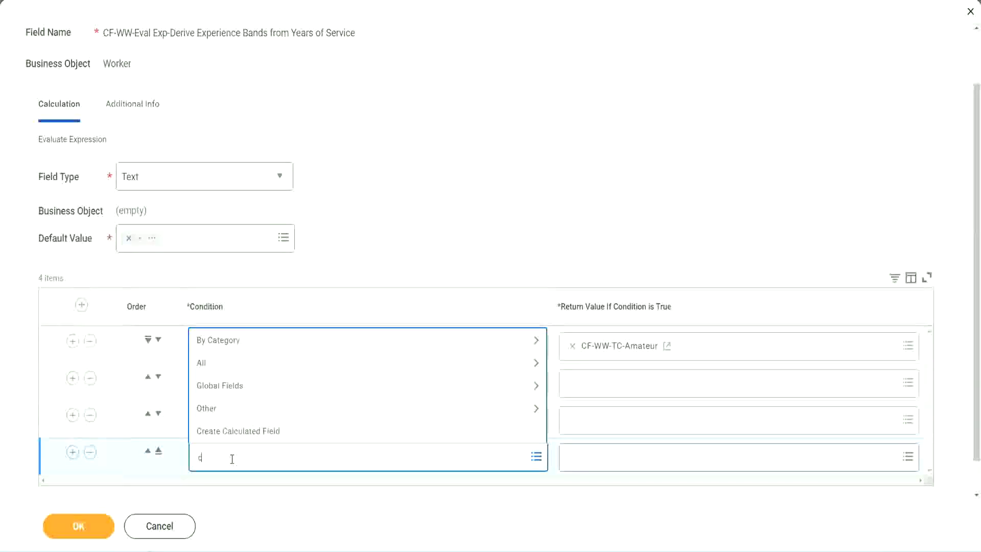
pyautogui.write('f-ww')
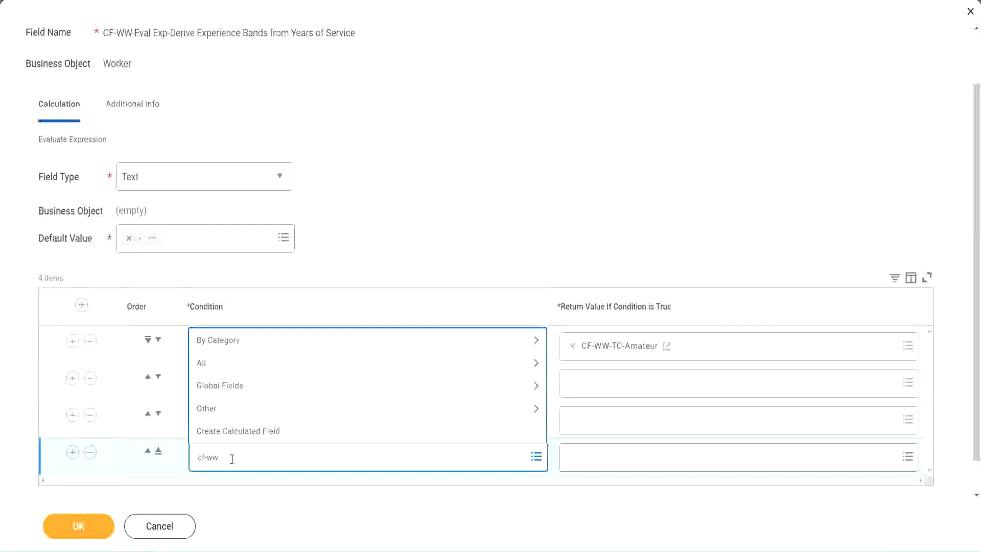
pyautogui.write(' tf 31')
pyautogui.press('Return')
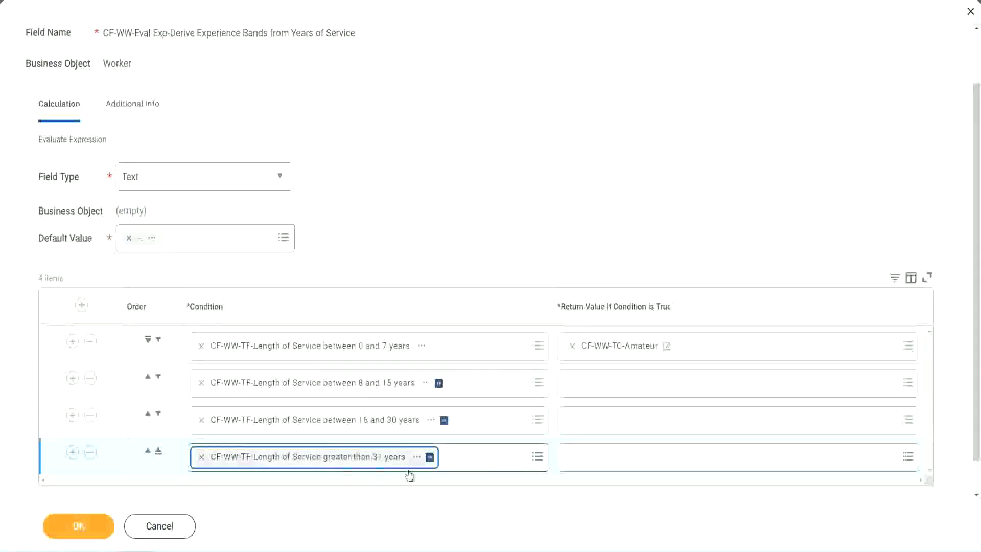
pyautogui.click(442, 216)
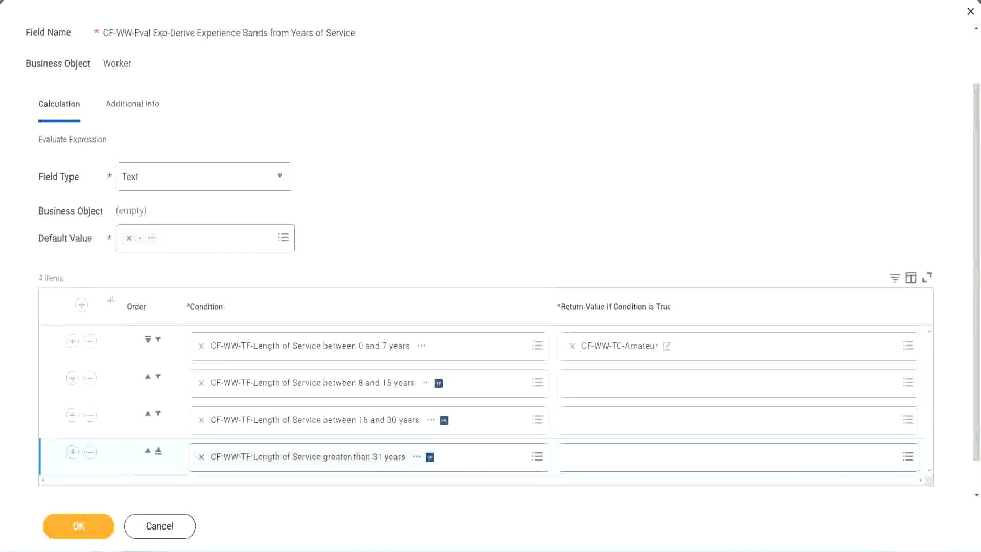
pyautogui.moveTo(110, 299); pyautogui.dragTo(108, 403)
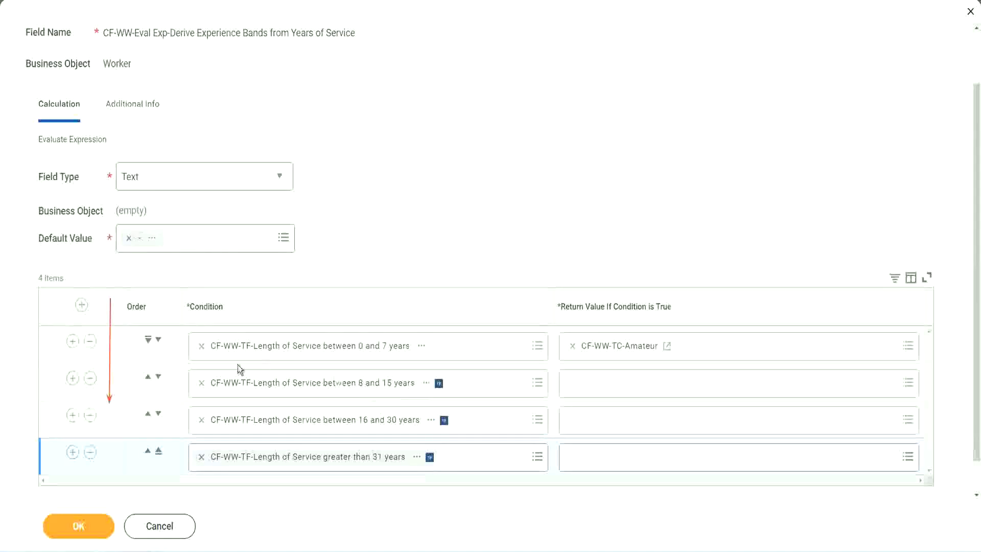
pyautogui.click(147, 379)
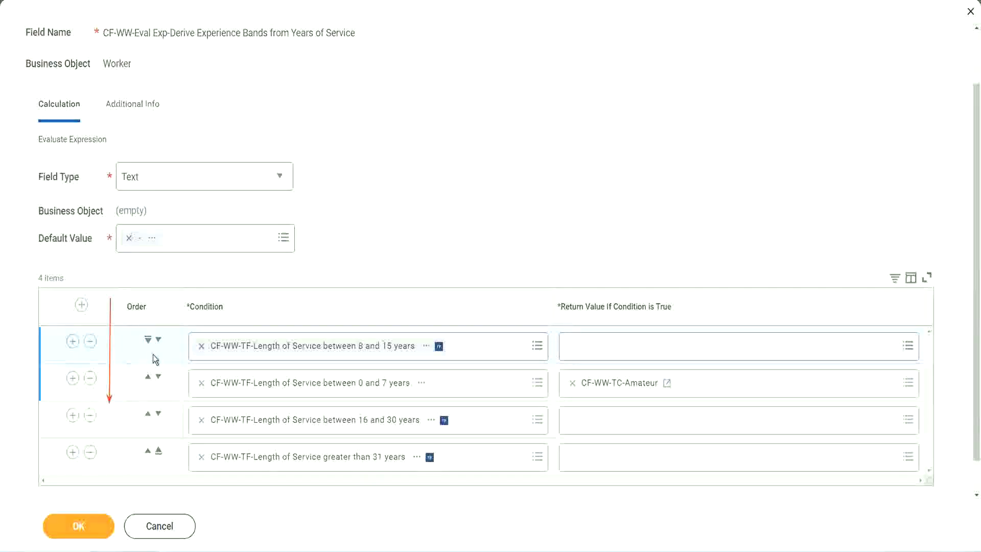
pyautogui.click(159, 341)
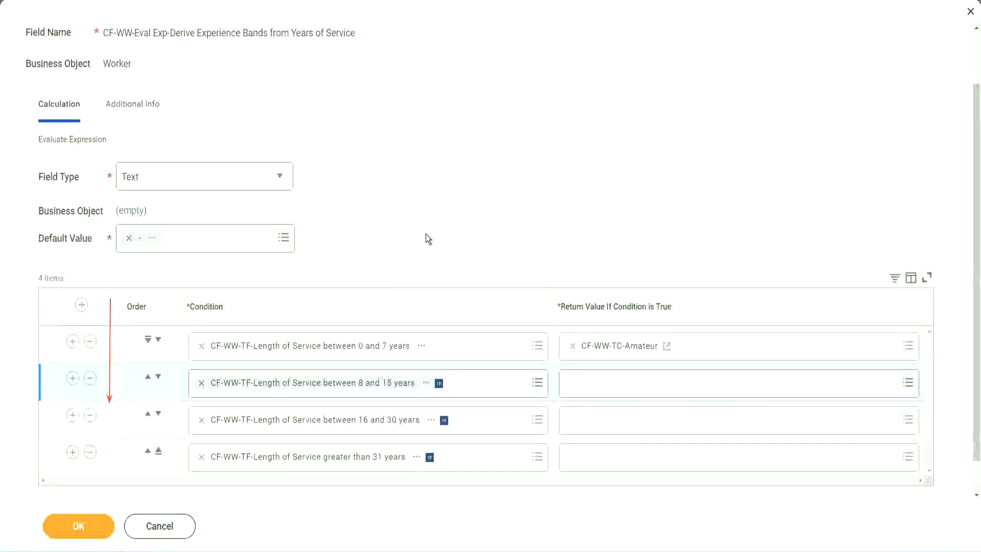
pyautogui.click(148, 377)
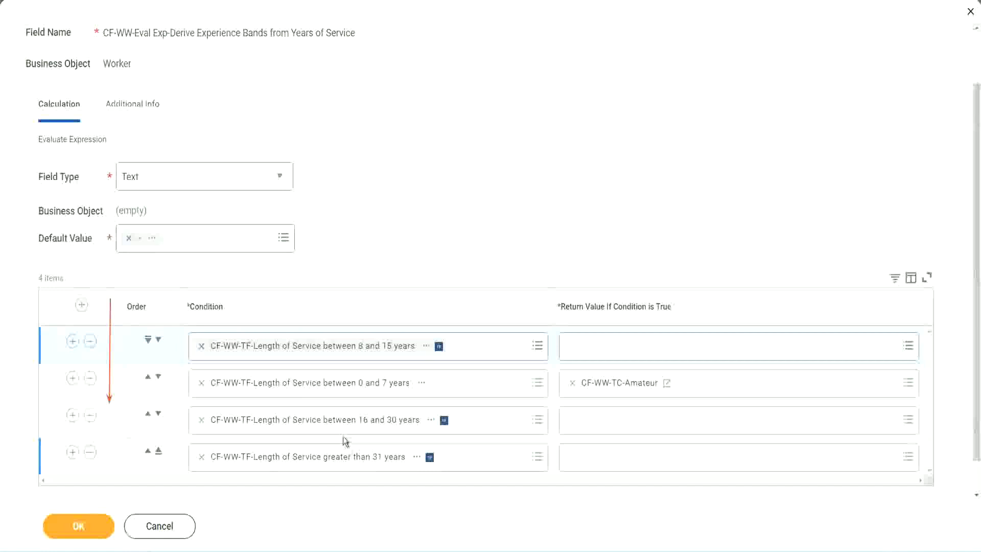
pyautogui.rightClick(621, 390)
pyautogui.click(649, 440)
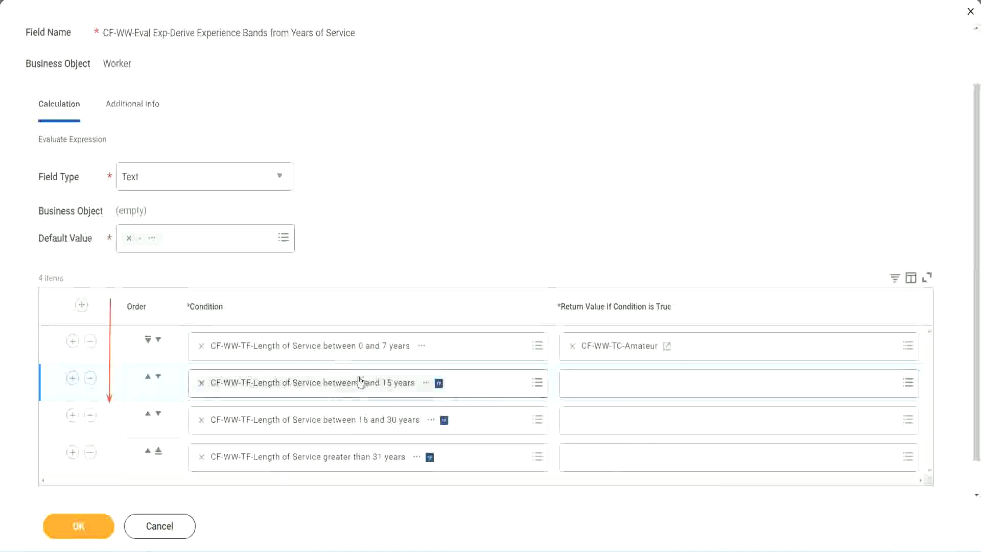
# For row 2's return value, create a Global text-constant field named CF-WW-TC-Experienced
pyautogui.click(569, 381)
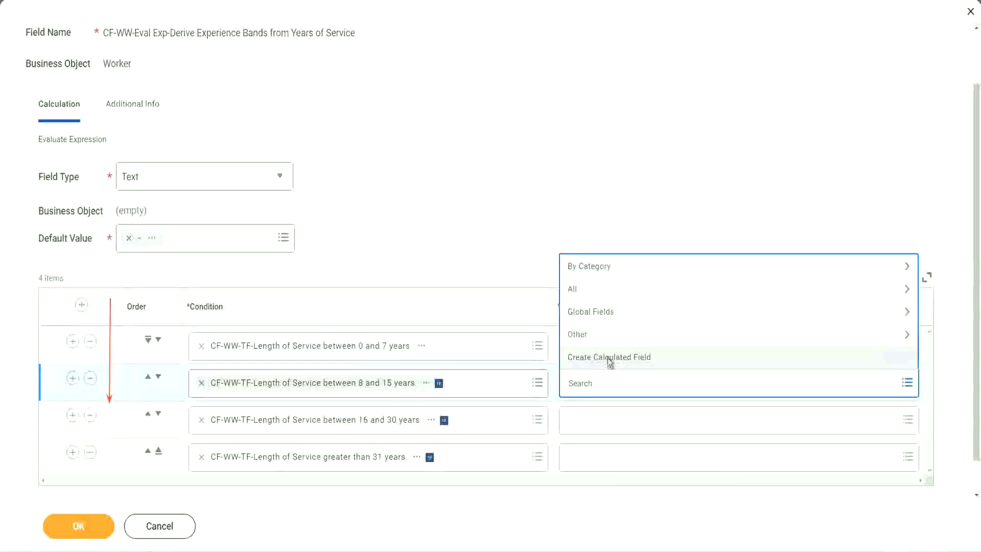
pyautogui.press('Escape')
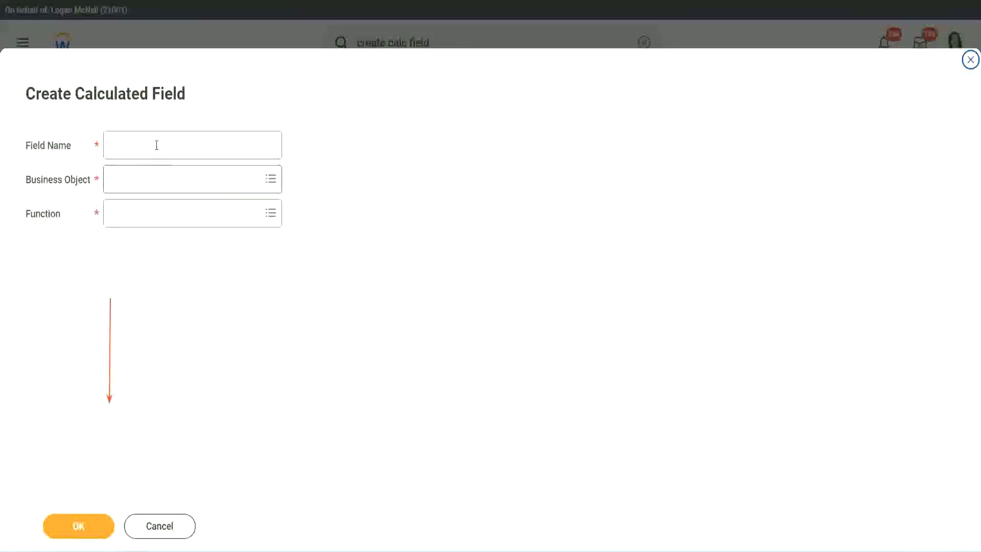
pyautogui.click(156, 145)
pyautogui.hotkey('ctrl', 'v')
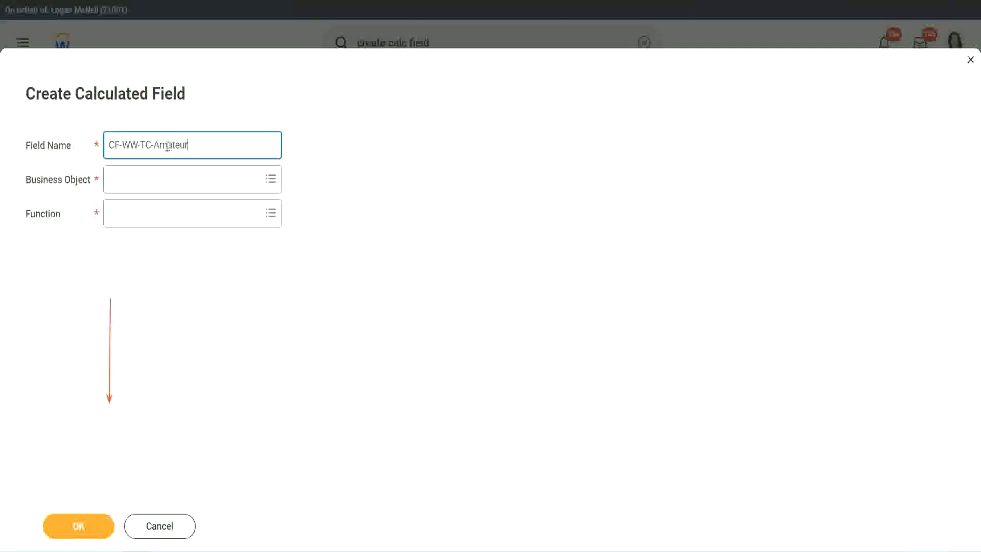
pyautogui.doubleClick(168, 146)
pyautogui.write('Experienced')
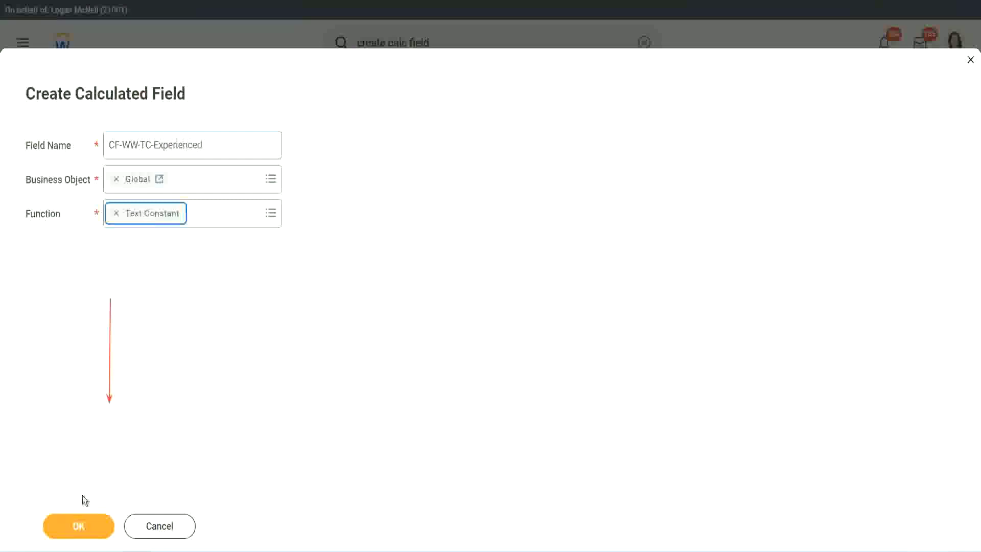
pyautogui.click(78, 526)
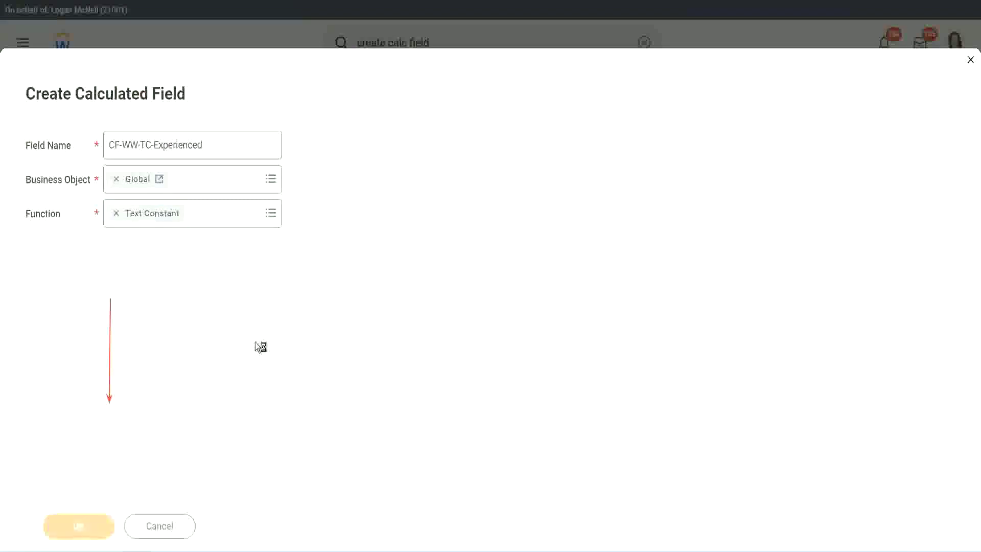
# Enter Experience as the constant value and save the field
pyautogui.click(149, 291)
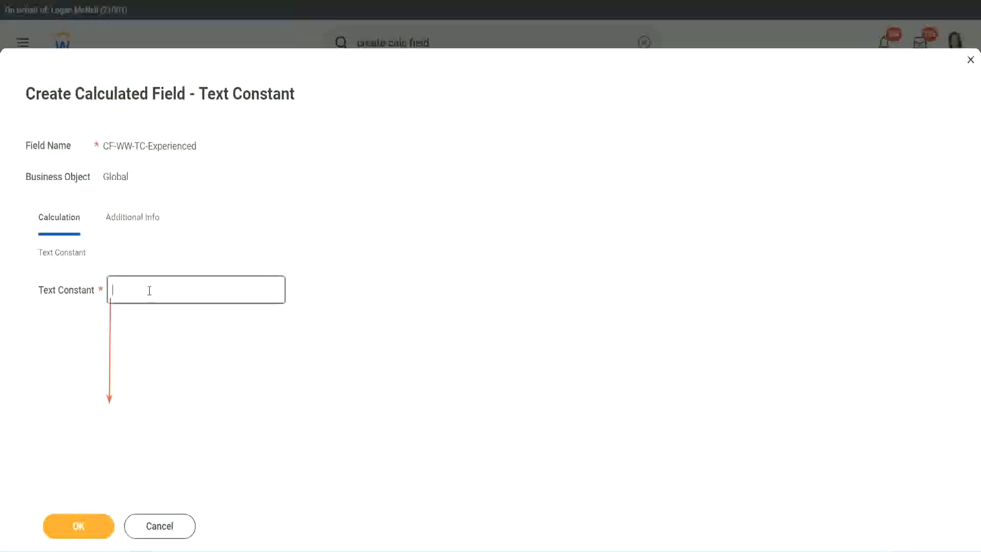
pyautogui.write('Experienced')
pyautogui.click(80, 528)
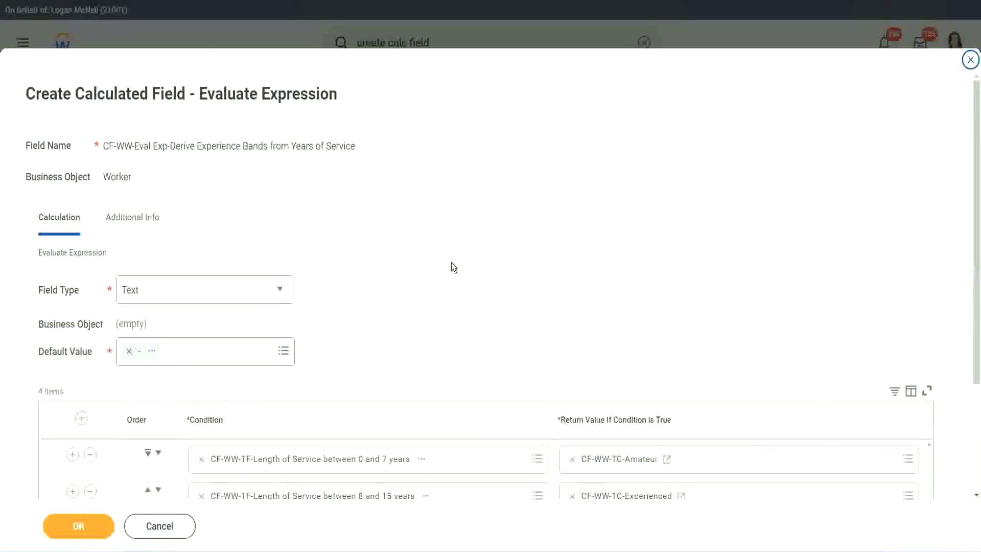
# For row 3's return value, start a new Global field named CF-WW-TC-Senior
pyautogui.scroll(-4, 451, 267)
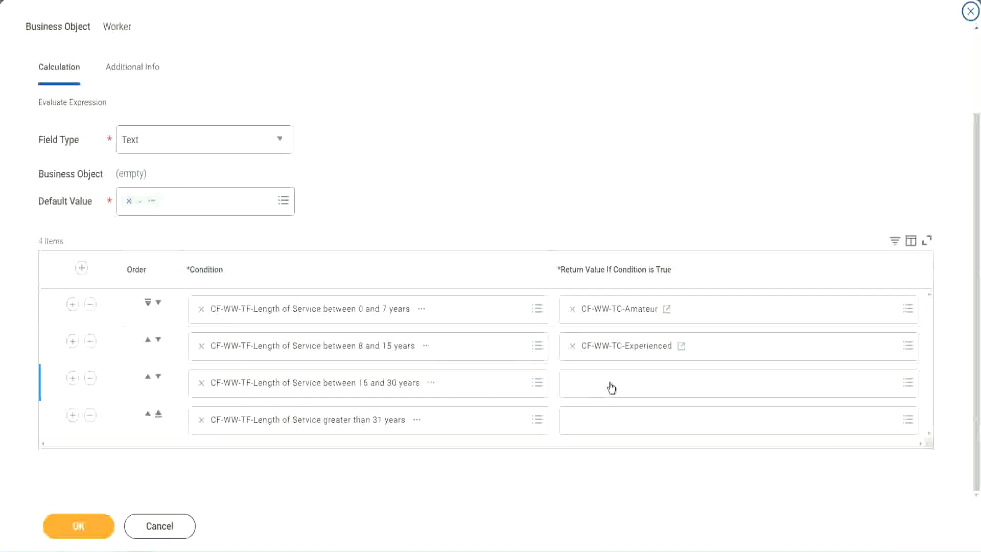
pyautogui.click(611, 388)
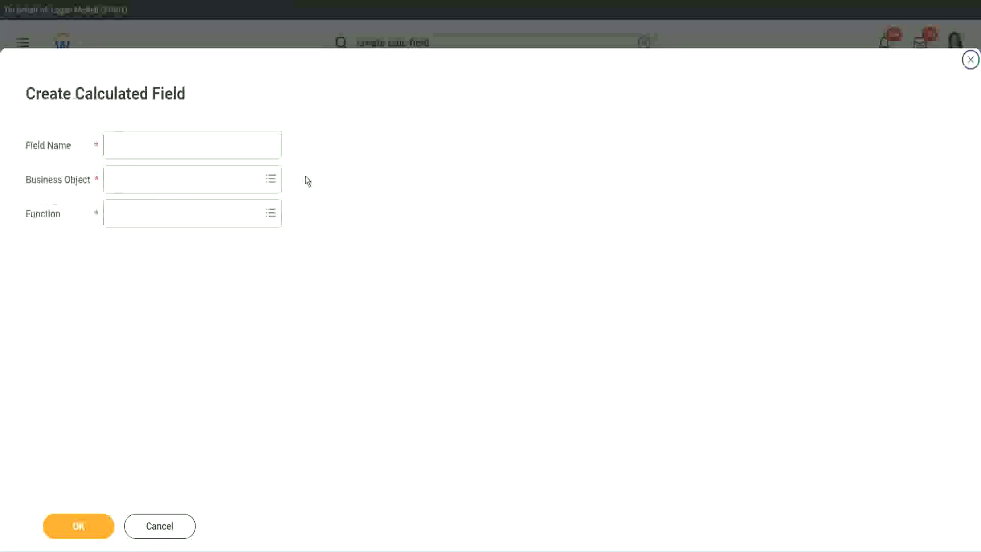
pyautogui.click(208, 145)
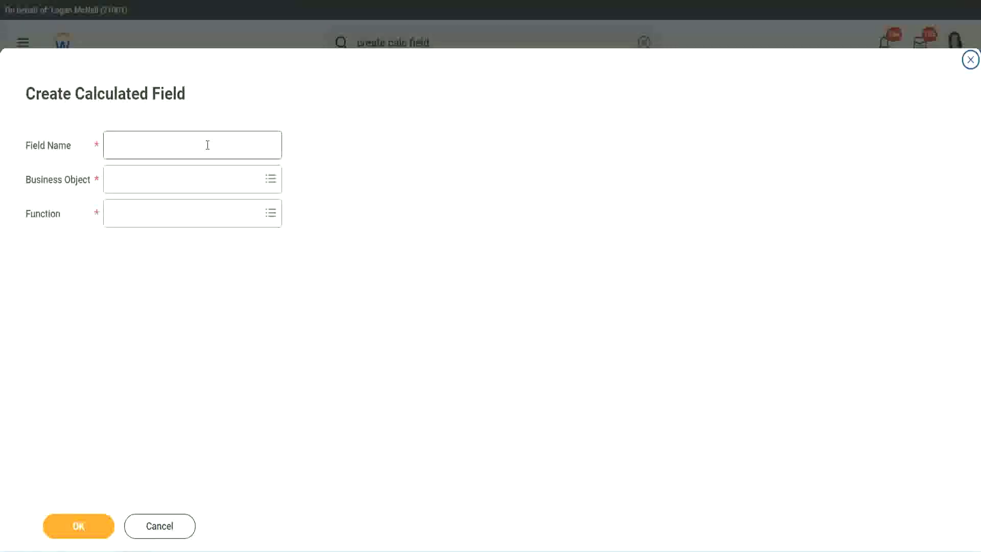
pyautogui.write('CF-WW-TC-Amount')
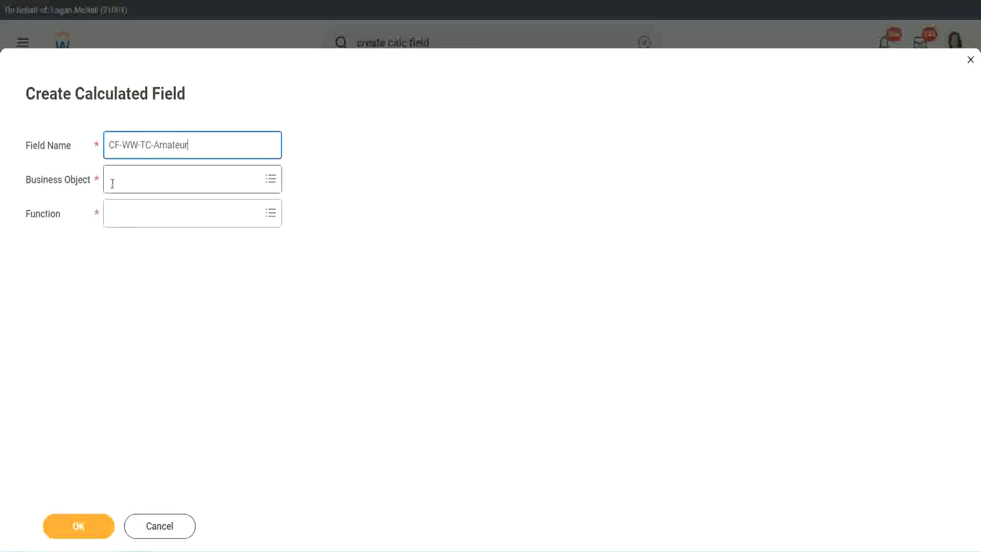
pyautogui.click(112, 180)
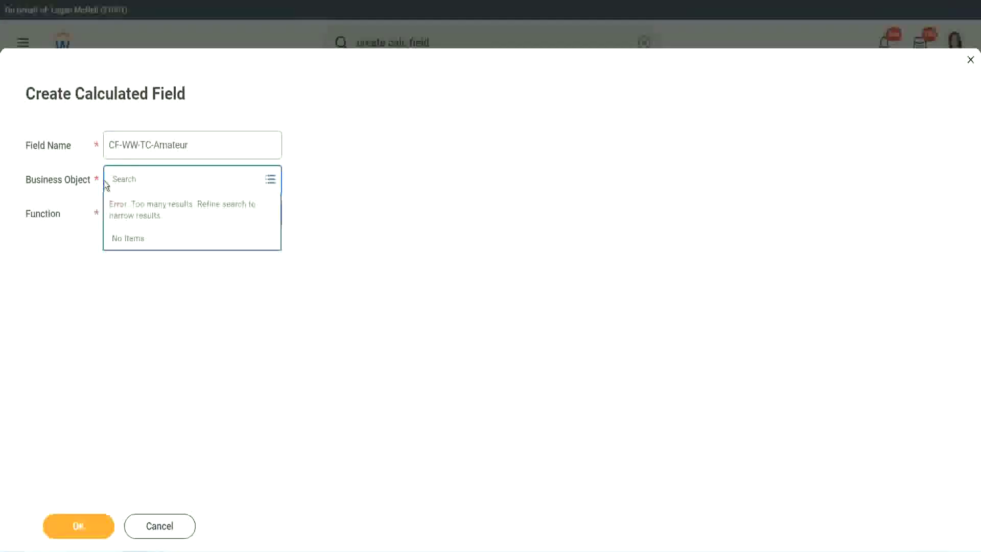
pyautogui.write('global')
pyautogui.press('Return')
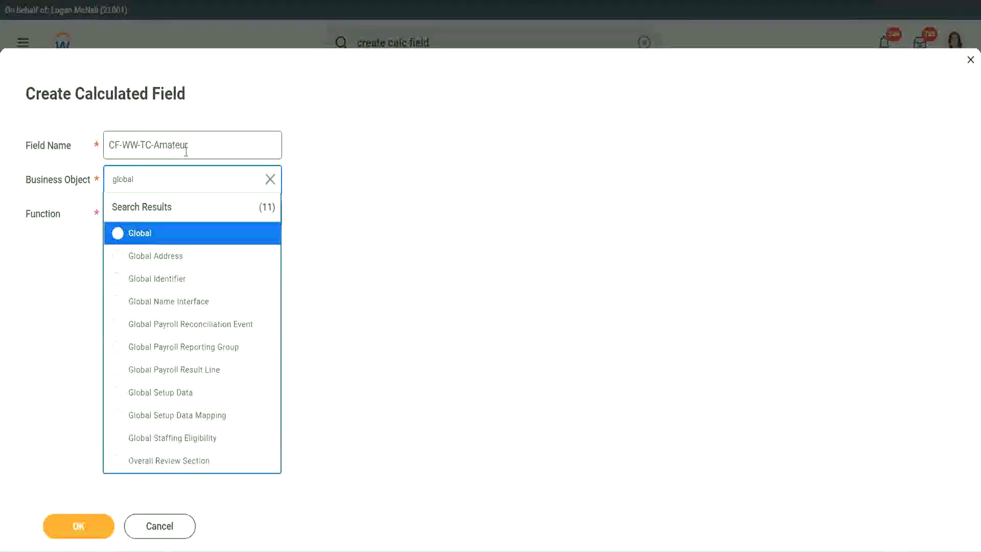
pyautogui.click(141, 234)
pyautogui.doubleClick(179, 143)
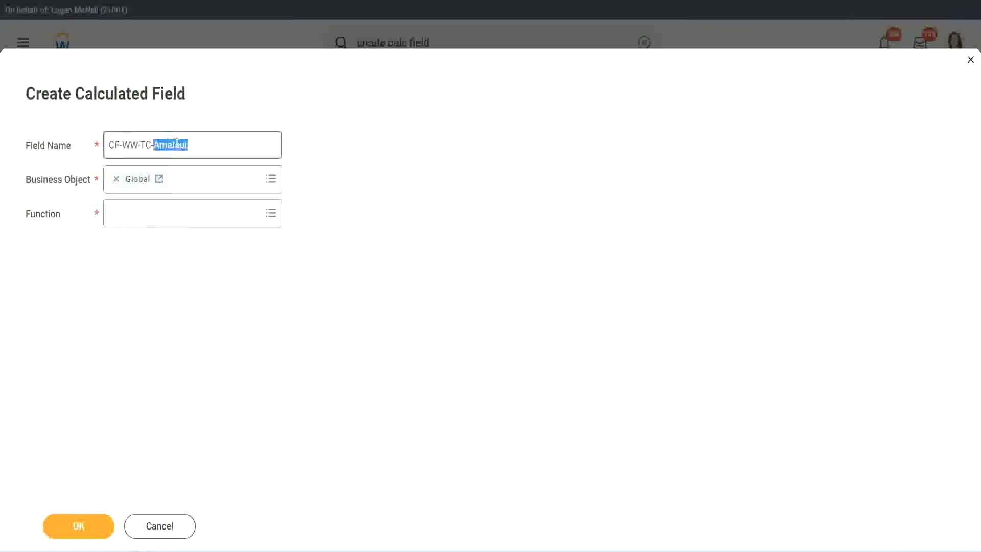
pyautogui.write('Senior')
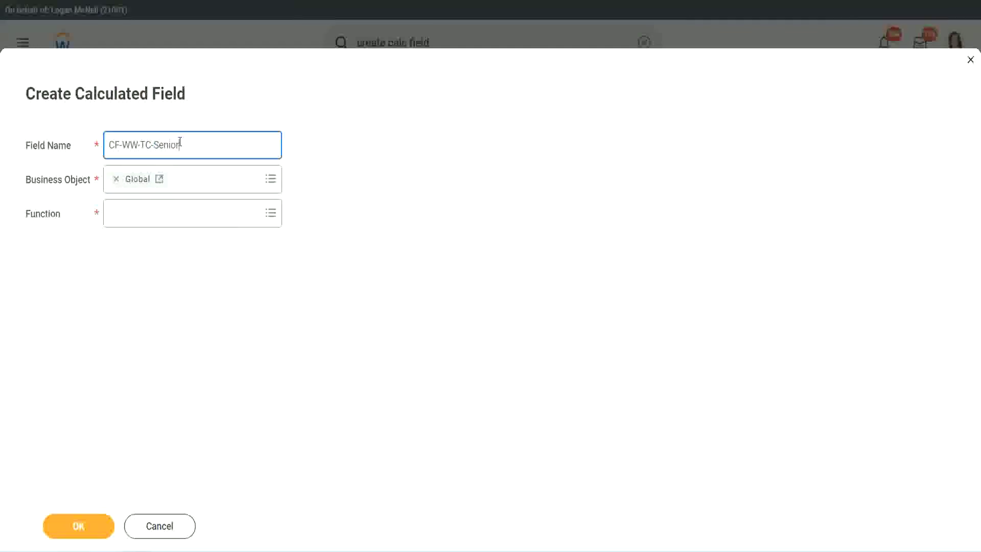
# Choose the Text Constant function, enter Senior as the value and save
pyautogui.click(157, 222)
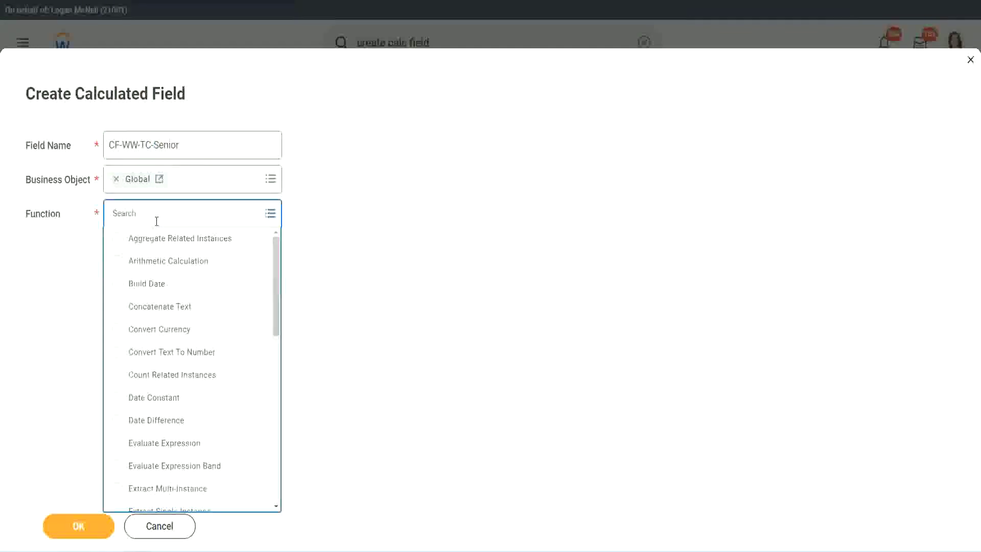
pyautogui.write('tc')
pyautogui.press('Return')
pyautogui.click(152, 266)
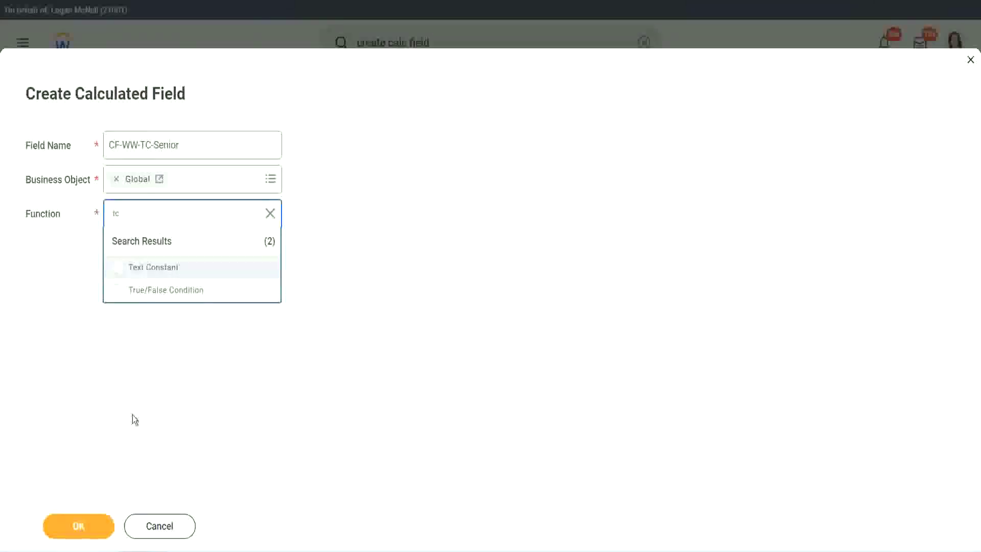
pyautogui.click(87, 532)
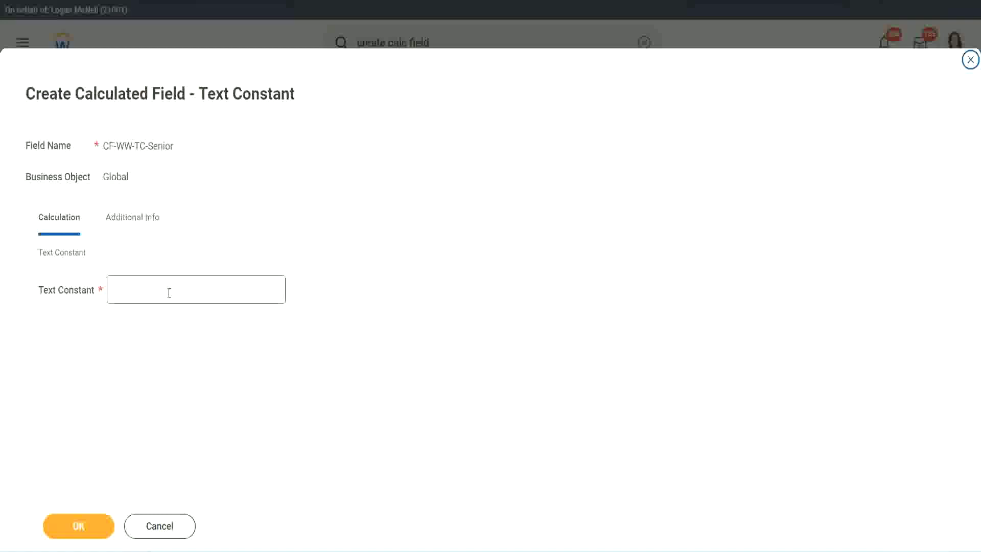
pyautogui.click(166, 289)
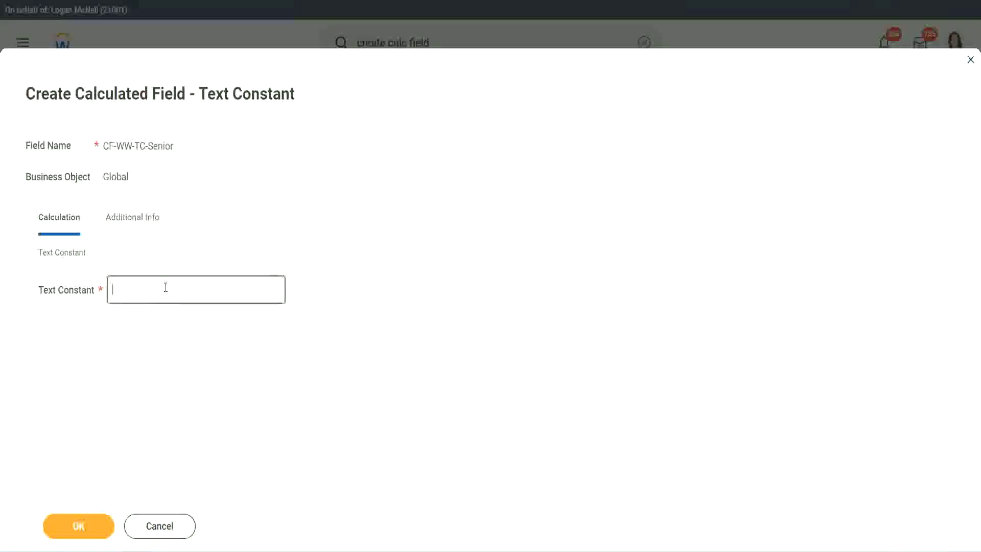
pyautogui.write('Senior')
pyautogui.click(100, 531)
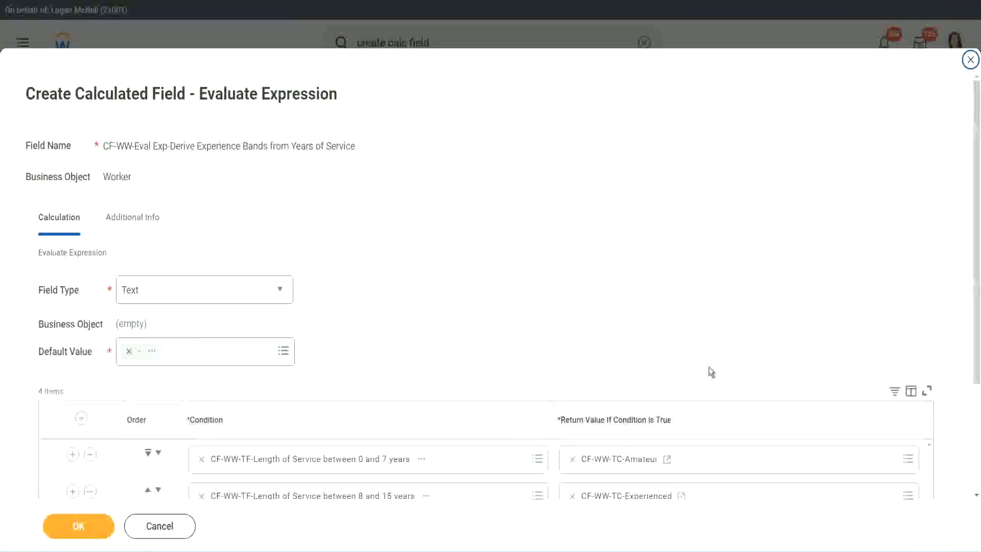
# Copy the CF-WW-TC-Senior name and start a new row 4 field named CF-WW-TC-Legend
pyautogui.scroll(-3, 592, 398)
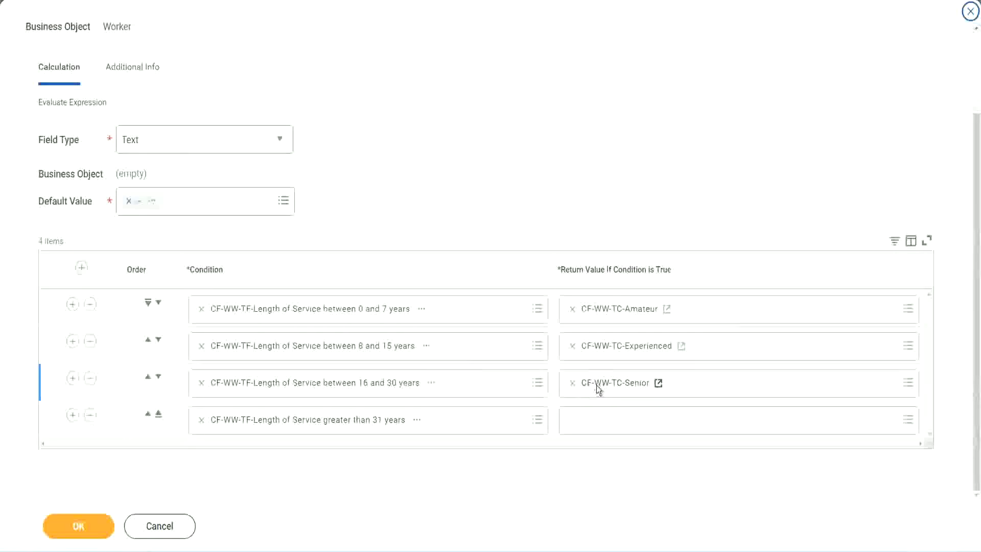
pyautogui.rightClick(597, 384)
pyautogui.click(620, 445)
pyautogui.click(597, 422)
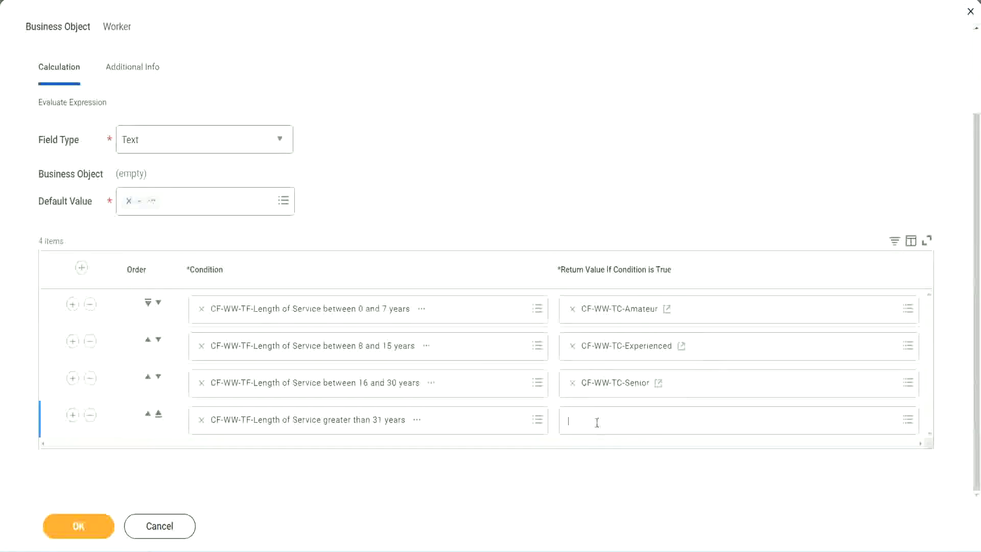
pyautogui.press('Escape')
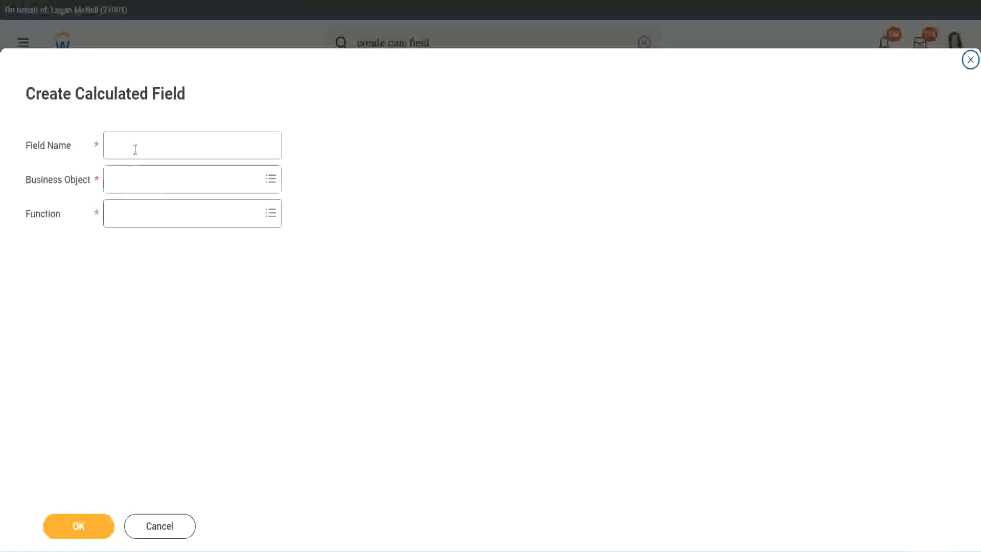
pyautogui.click(135, 149)
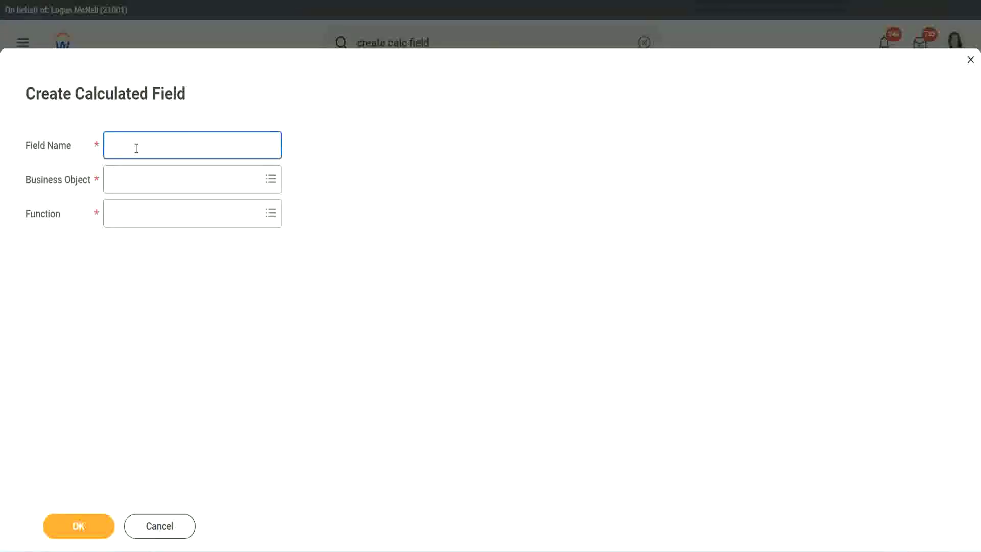
pyautogui.hotkey('ctrl', 'v')
pyautogui.doubleClick(164, 145)
pyautogui.write('Legend')
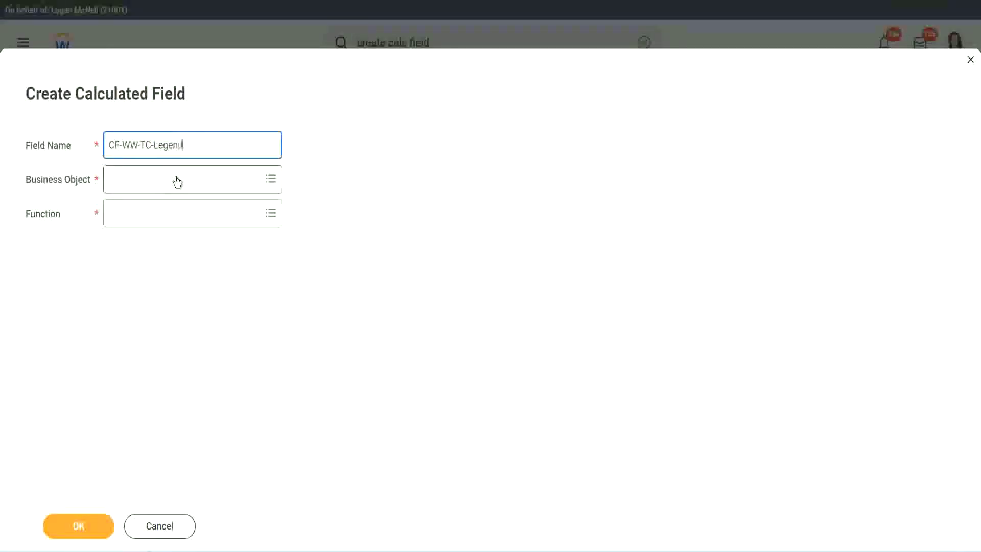
# Set it to Global with the Text Constant function, enter Legend and save
pyautogui.click(138, 187)
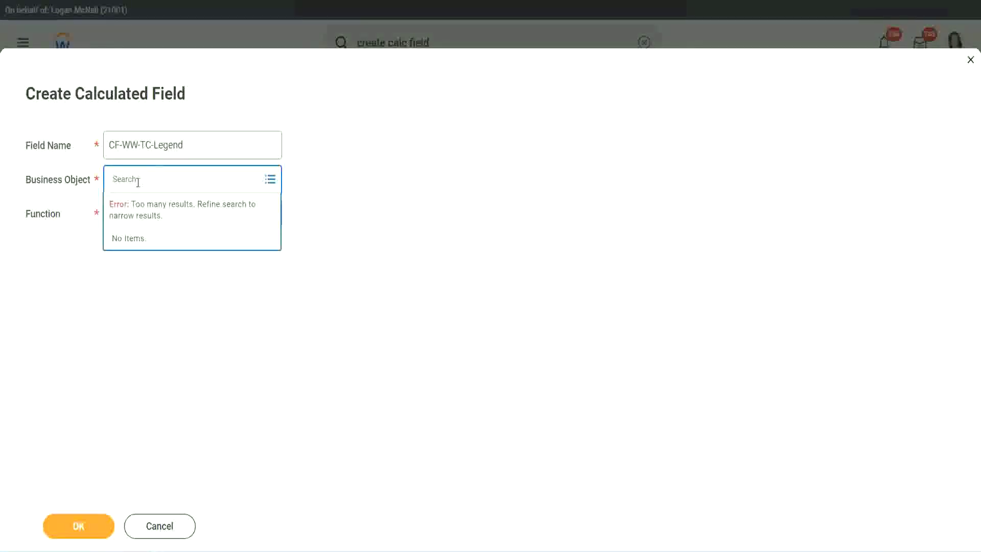
pyautogui.write('Glo')
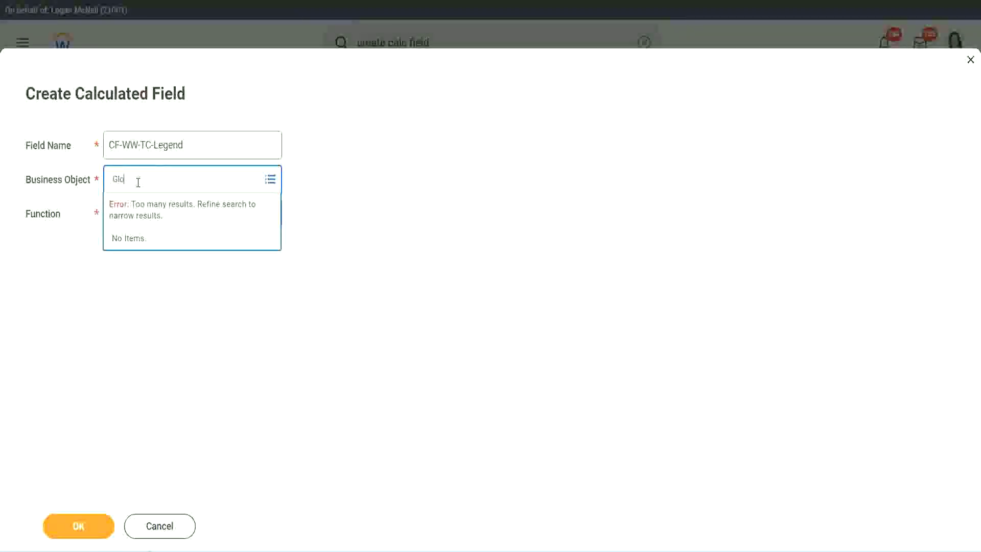
pyautogui.write('bal')
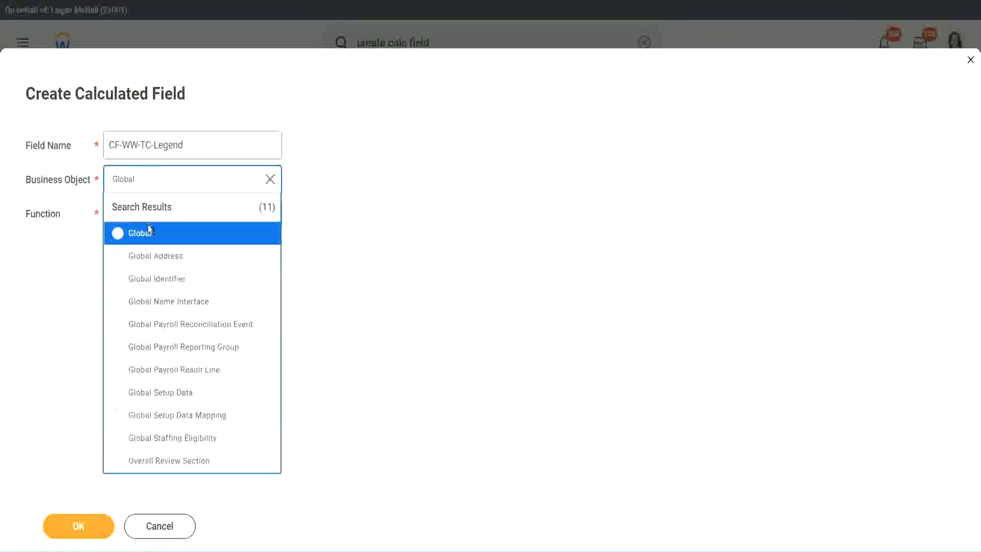
pyautogui.click(146, 232)
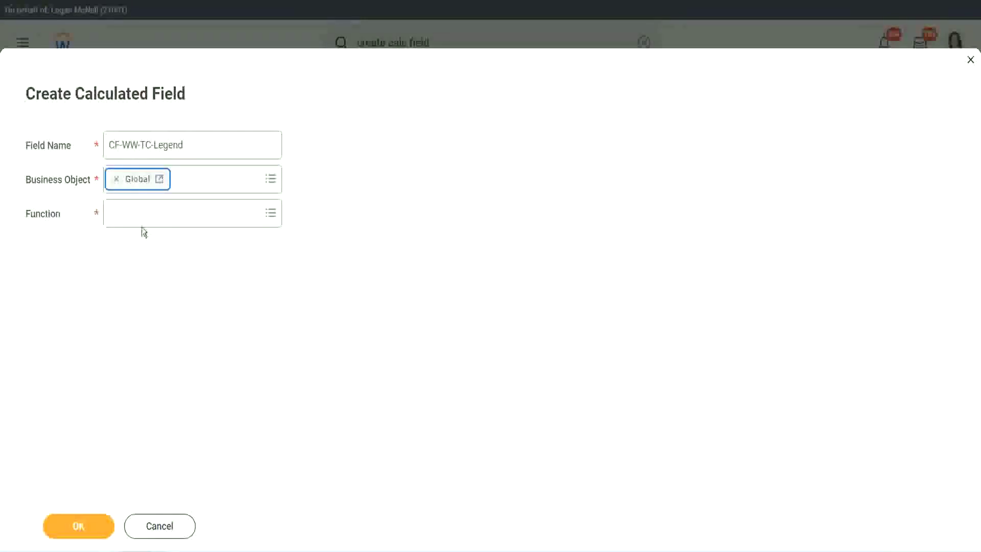
pyautogui.click(142, 212)
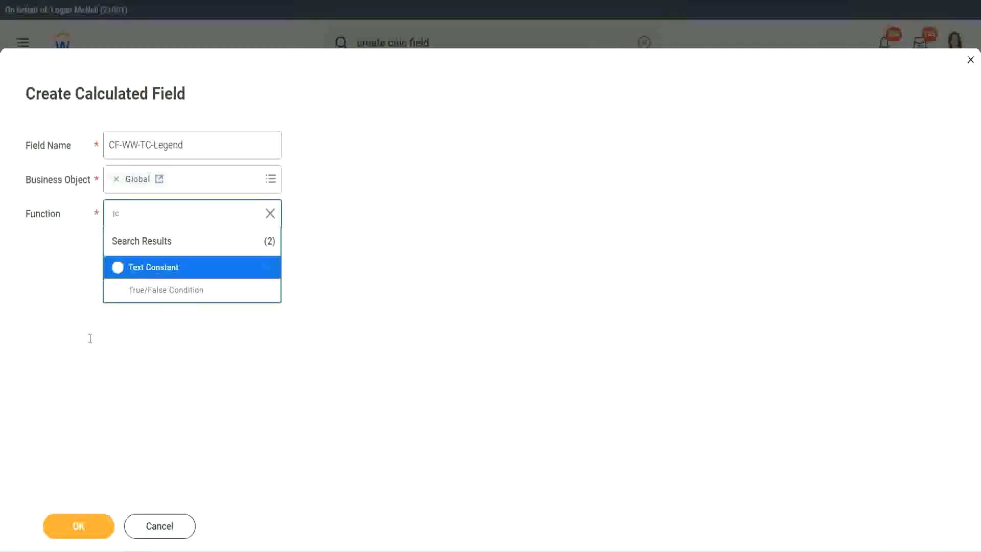
pyautogui.click(185, 275)
pyautogui.click(84, 505)
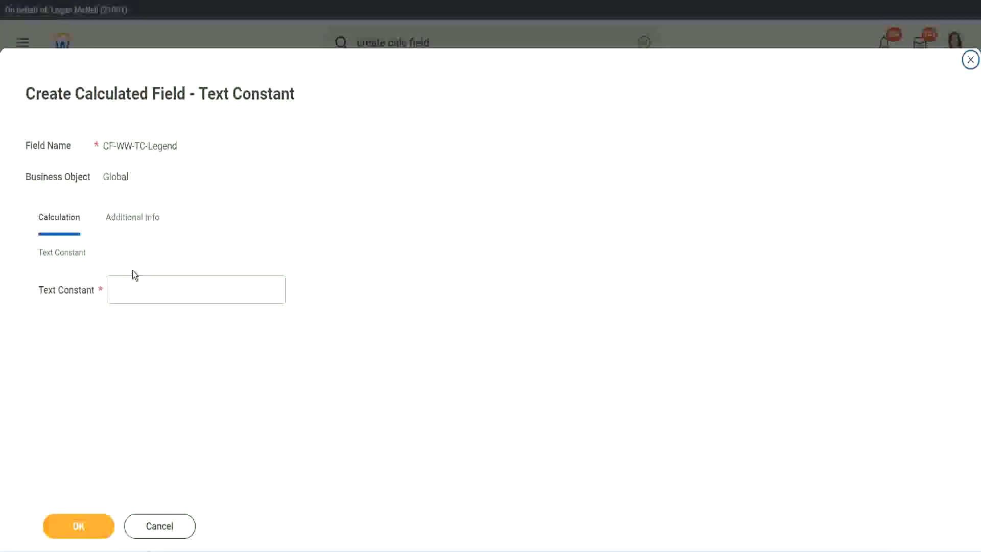
pyautogui.click(126, 290)
pyautogui.write('Legend')
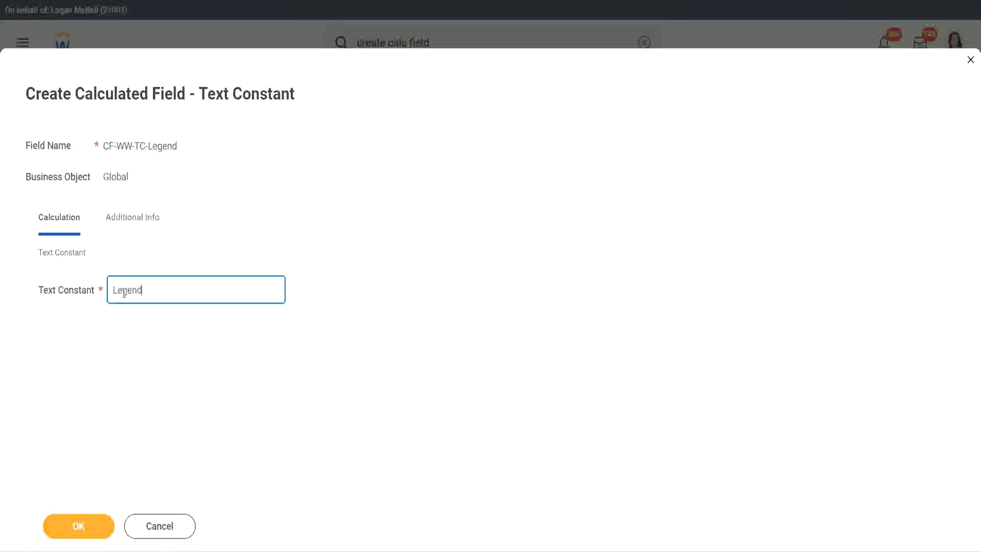
pyautogui.click(93, 524)
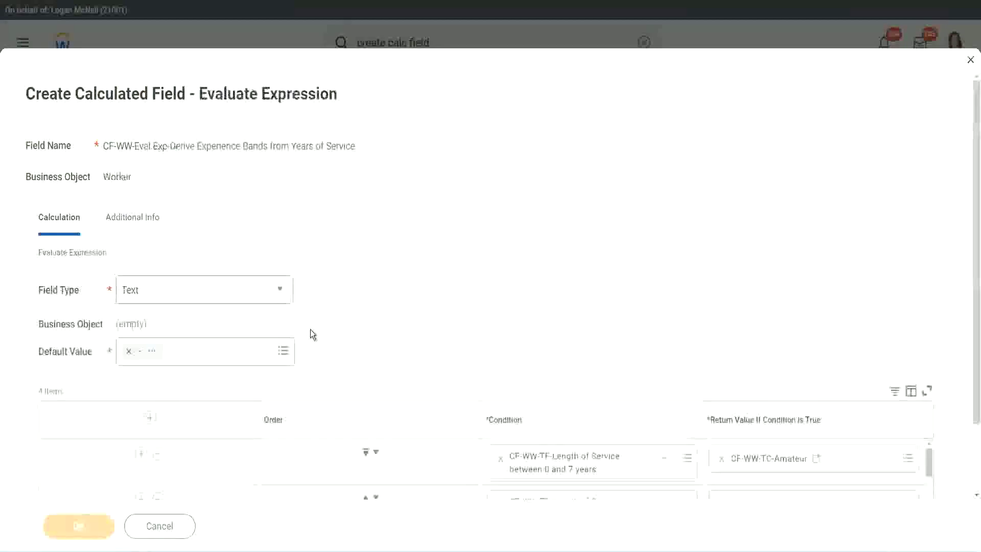
# Check the 0–7, 8–15, 16–30 and 31+ rows, then save CF-WW-Eval Exp-Derive Experience Bands from Years of Service
pyautogui.scroll(-3, 519, 274)
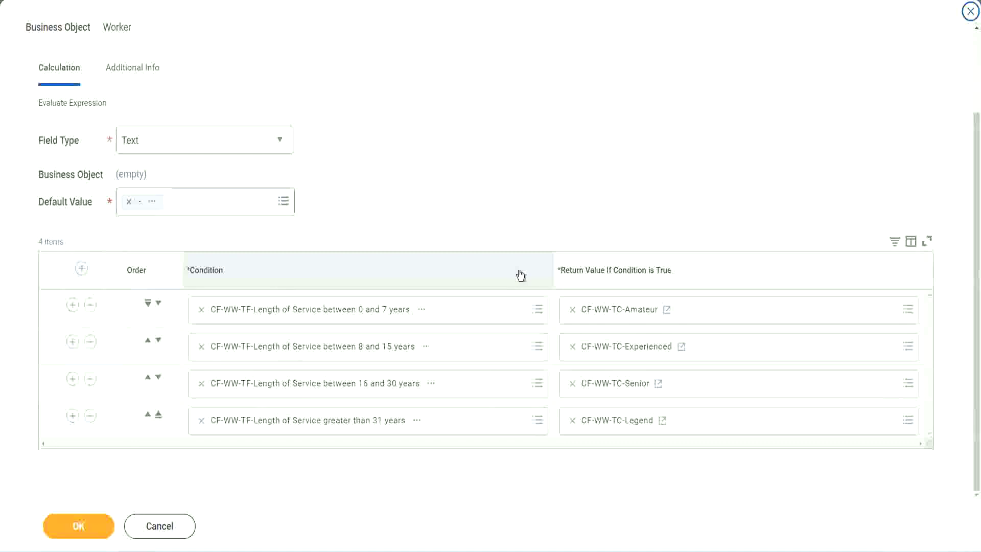
pyautogui.scroll(1, 416, 207)
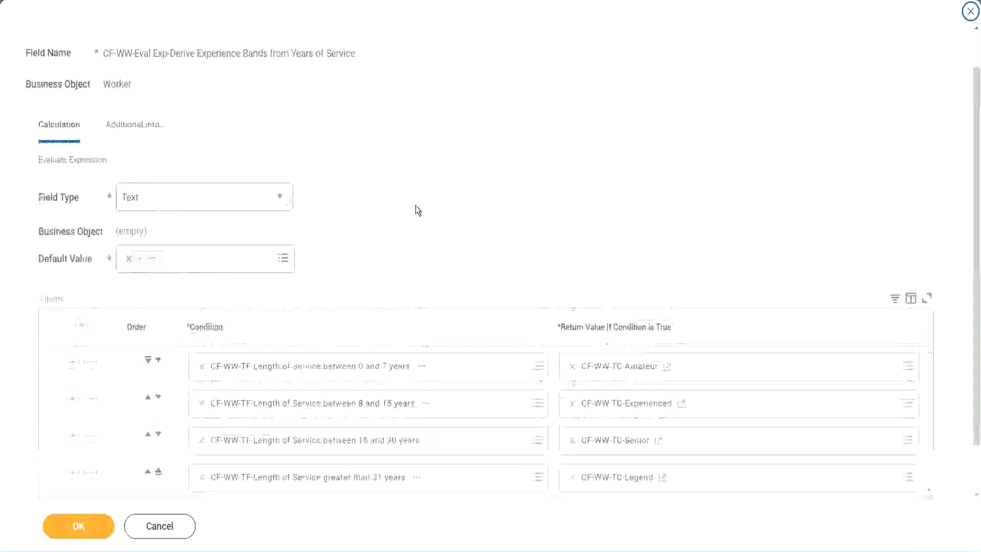
pyautogui.scroll(1, 415, 205)
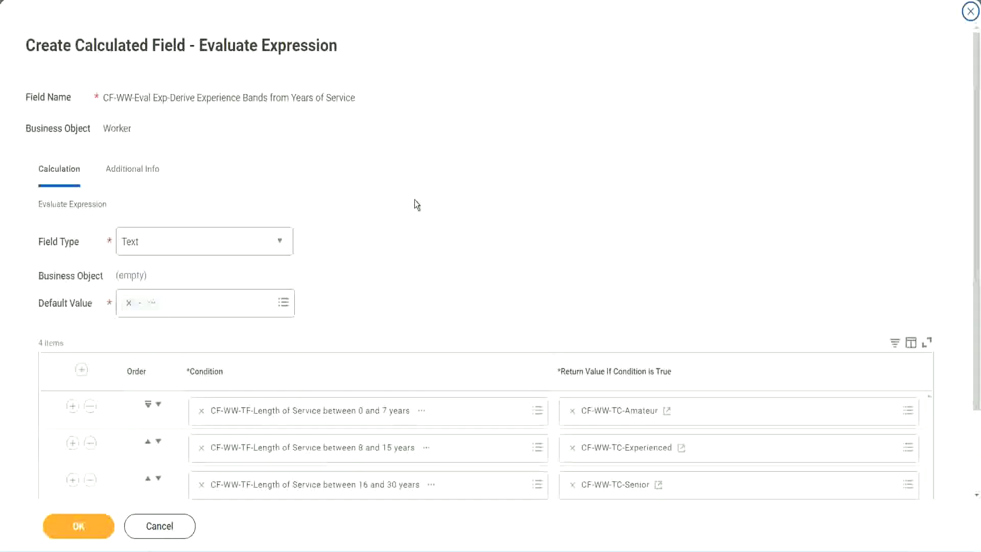
pyautogui.scroll(-2, 415, 200)
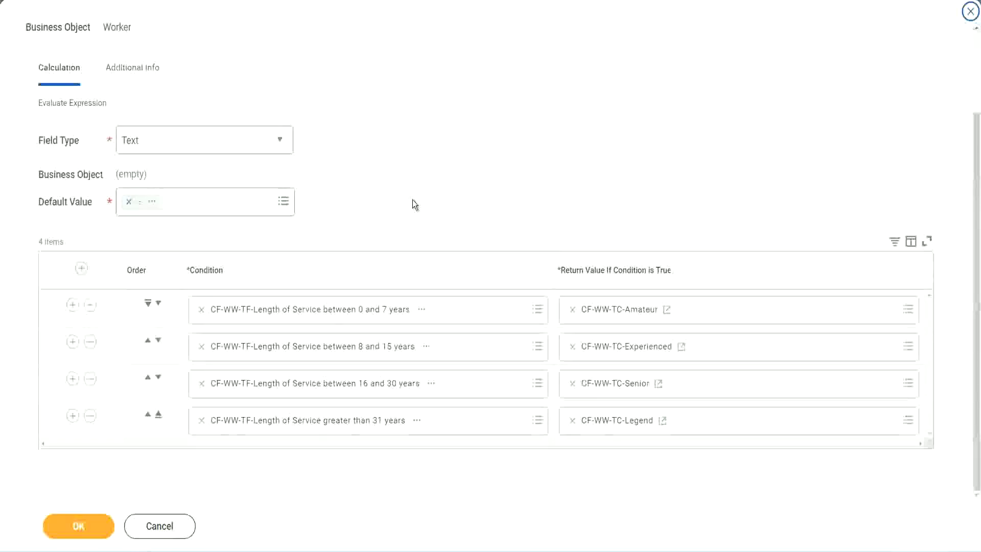
pyautogui.click(291, 347)
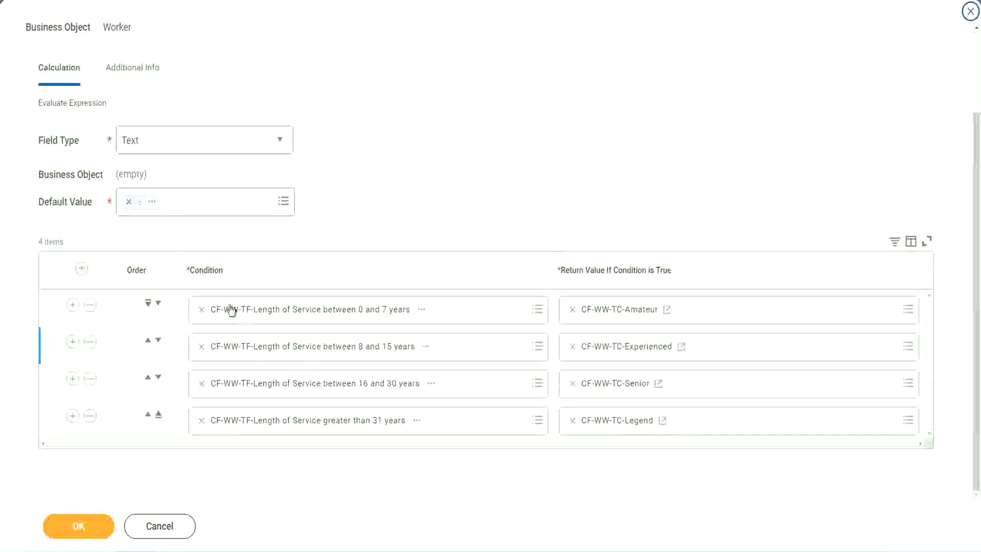
pyautogui.click(231, 310)
pyautogui.click(162, 392)
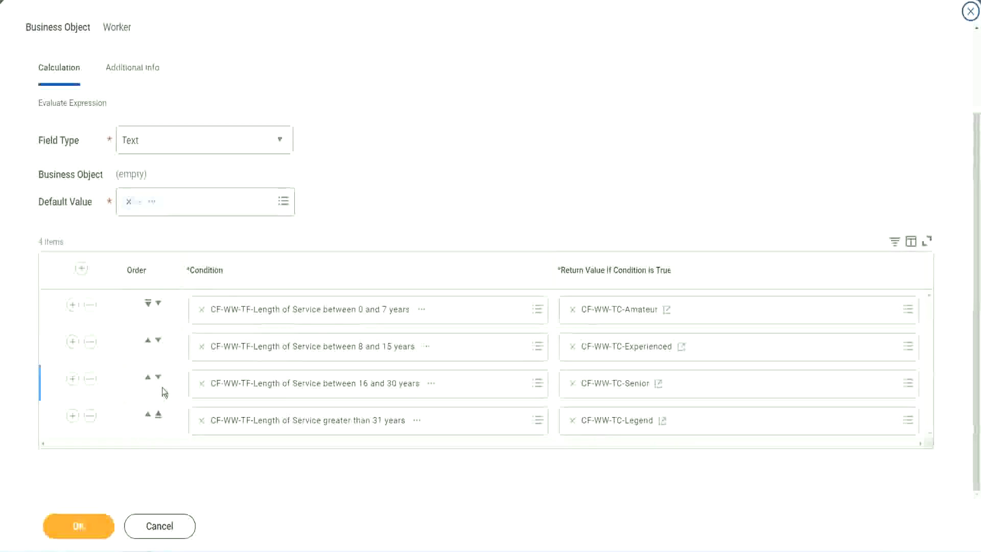
pyautogui.click(308, 312)
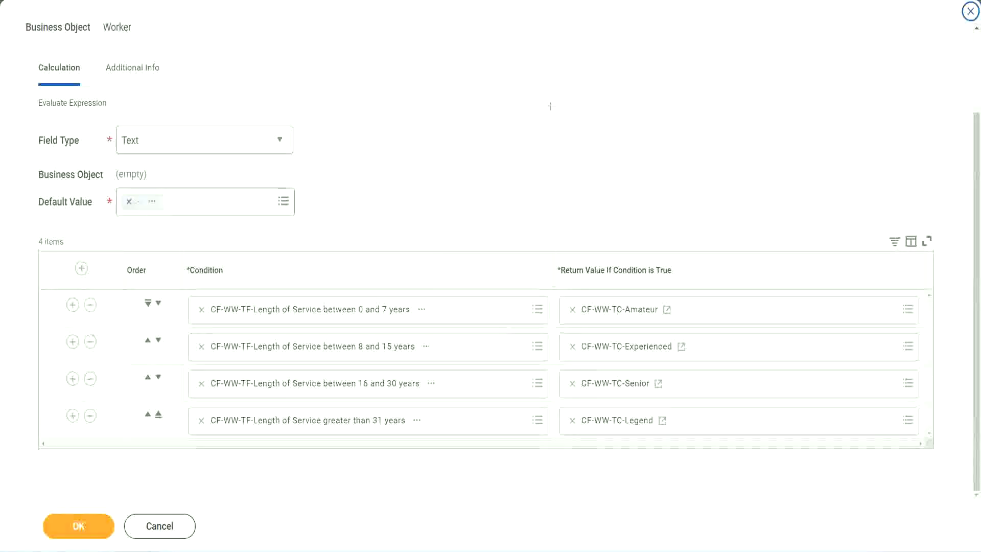
pyautogui.moveTo(627, 147)
pyautogui.mouseDown()
pyautogui.moveTo(621, 219)
pyautogui.moveTo(636, 240)
pyautogui.mouseUp()
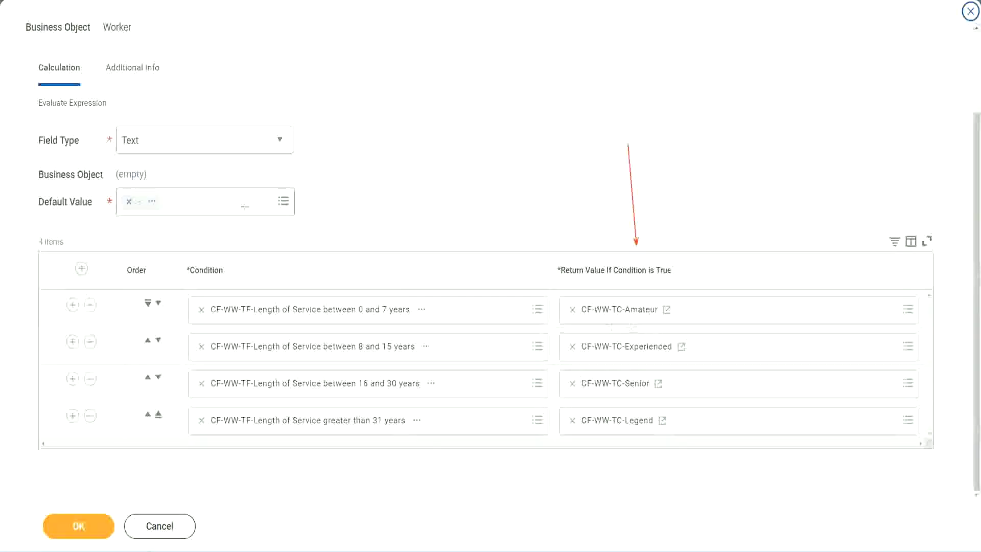
pyautogui.moveTo(122, 88); pyautogui.dragTo(126, 123)
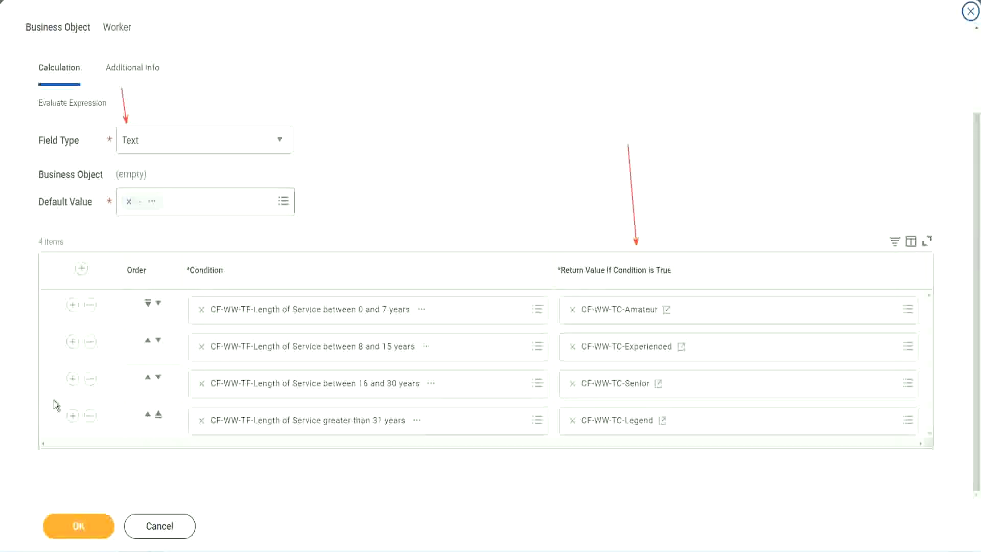
pyautogui.click(86, 526)
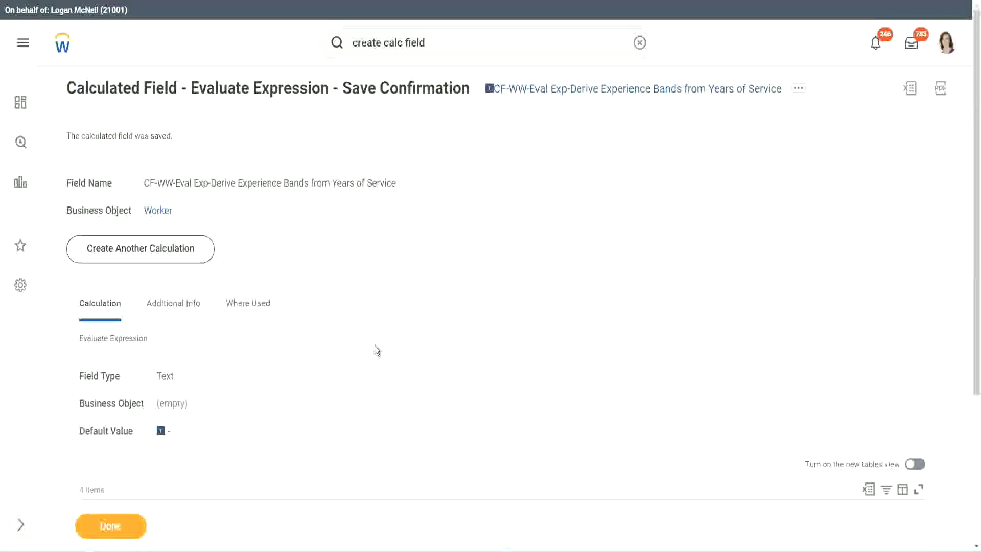
# Copy the saved calculated field's name from its link on the Save Confirmation page
pyautogui.scroll(-4, 375, 349)
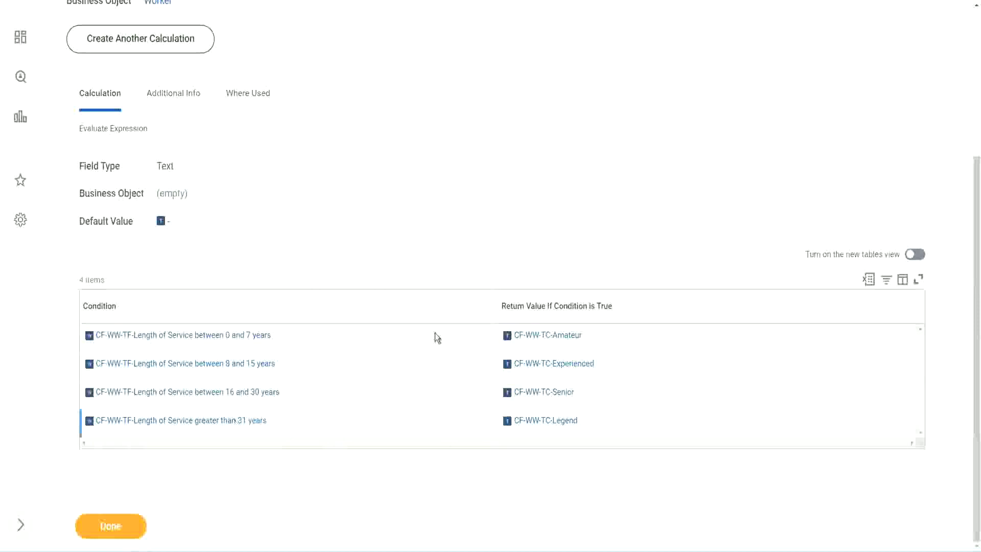
pyautogui.scroll(4, 300, 268)
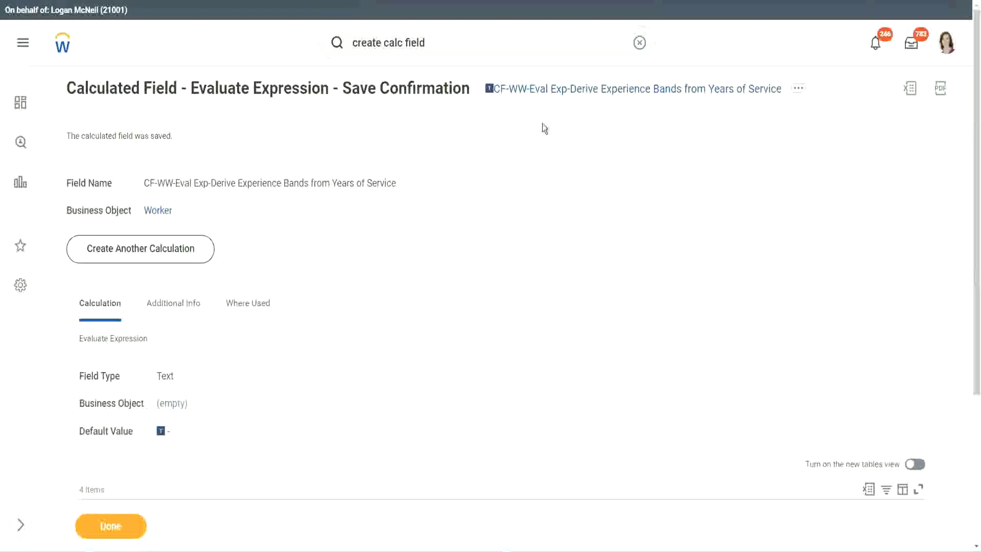
pyautogui.rightClick(576, 97)
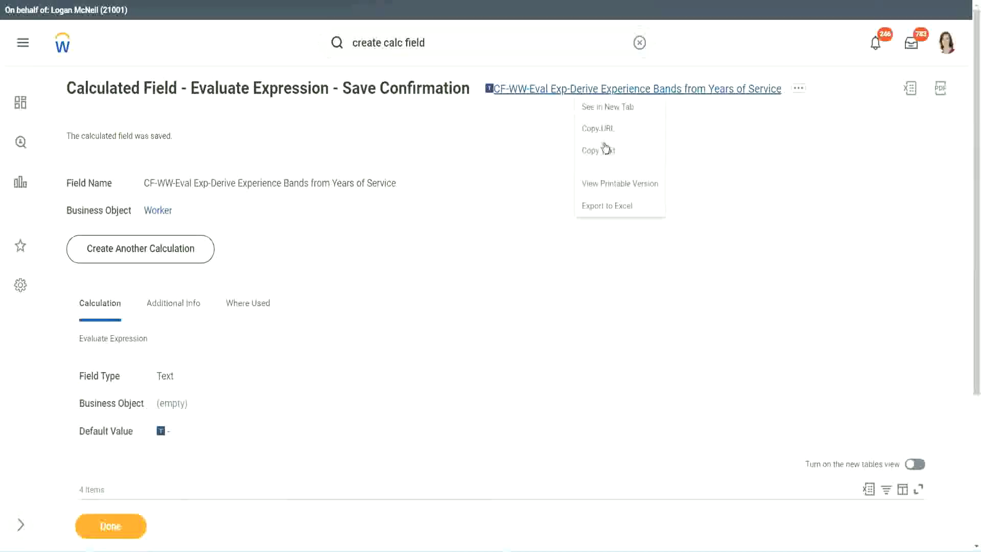
pyautogui.click(603, 153)
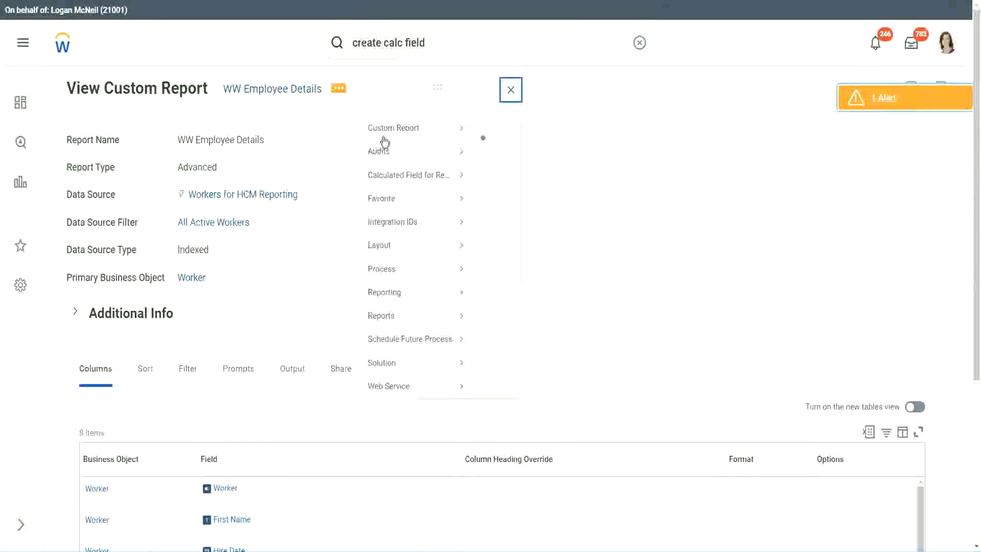
# In the report editor, add an empty column row and remove the Years of Service substring column
pyautogui.moveTo(398, 145)
pyautogui.click(499, 147)
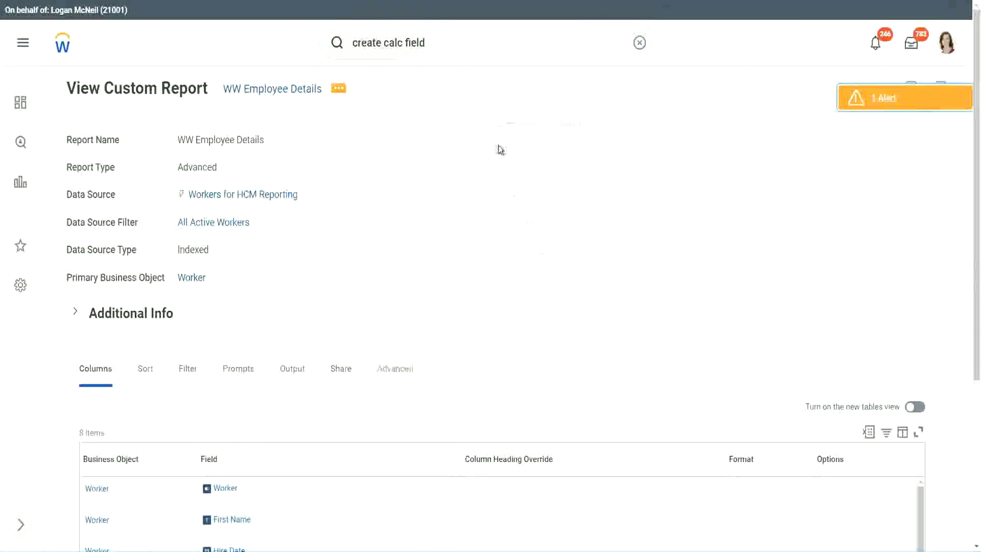
pyautogui.scroll(-5, 359, 223)
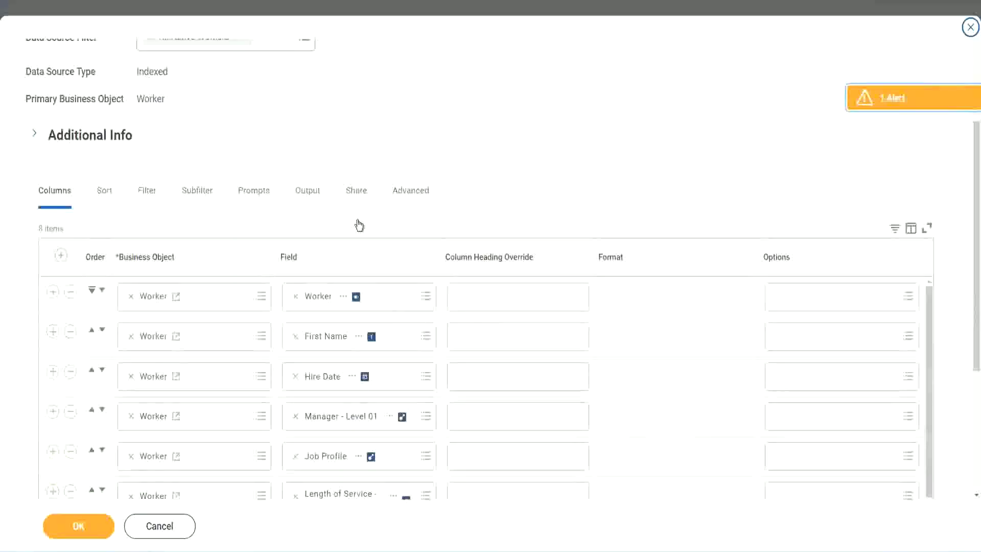
pyautogui.scroll(-2, 359, 225)
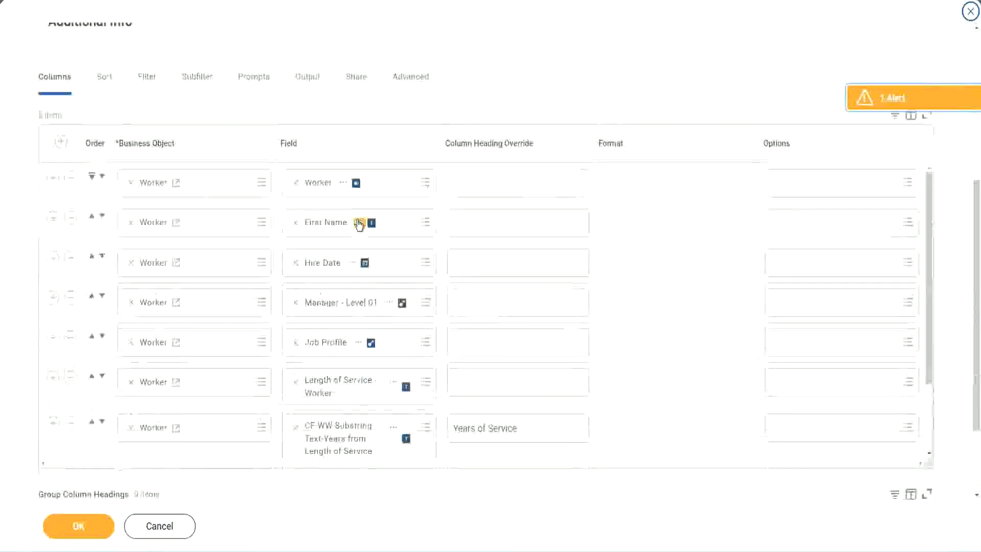
pyautogui.click(52, 423)
pyautogui.scroll(-2, 416, 311)
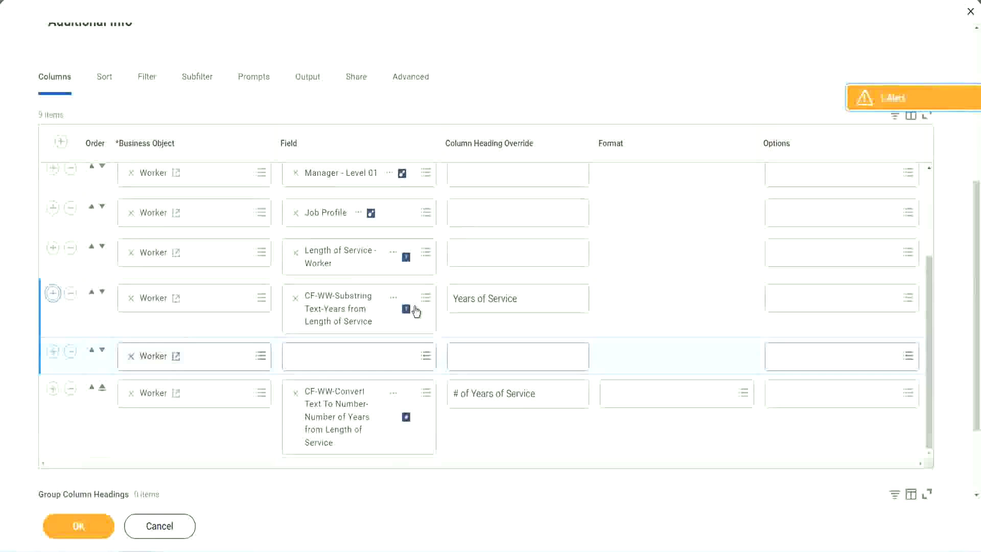
pyautogui.scroll(-2, 269, 396)
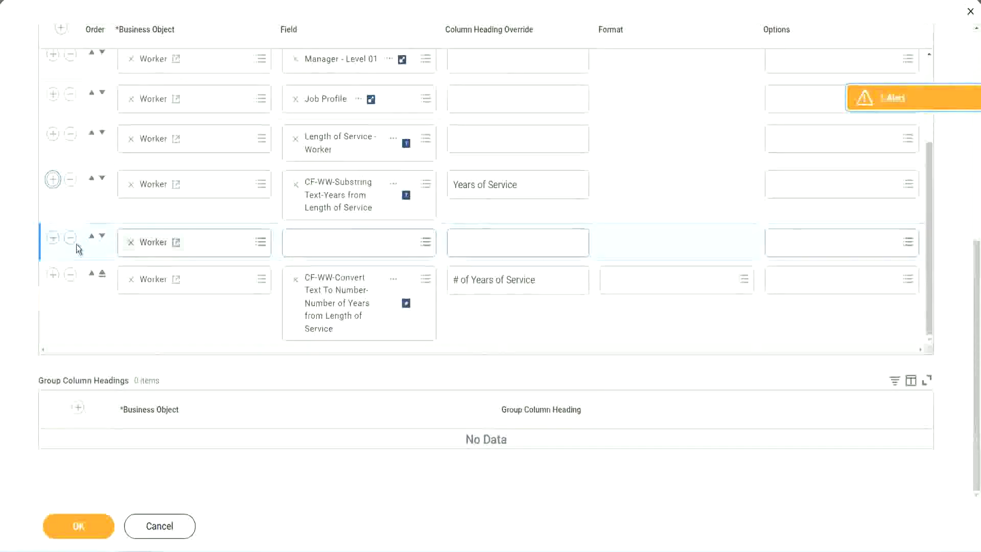
pyautogui.click(102, 237)
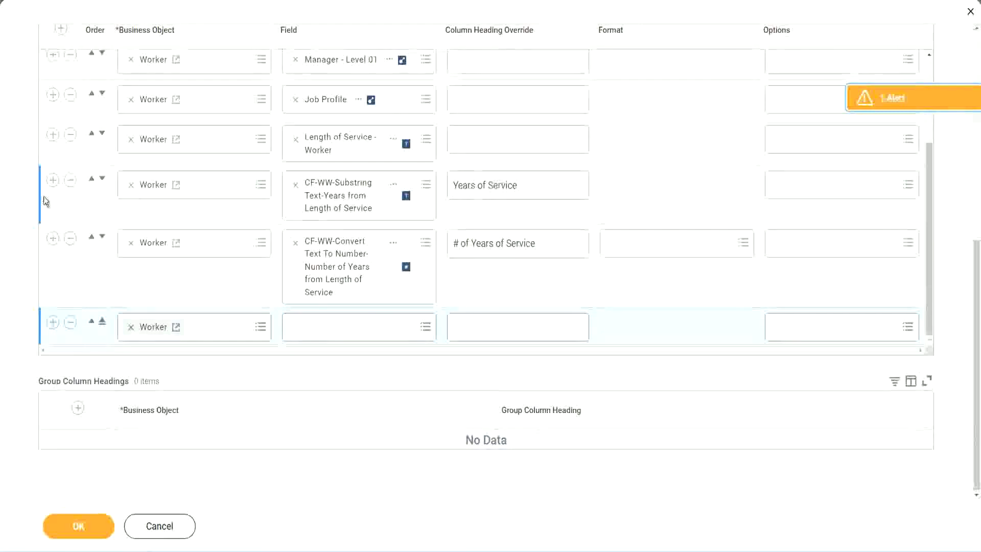
pyautogui.click(70, 181)
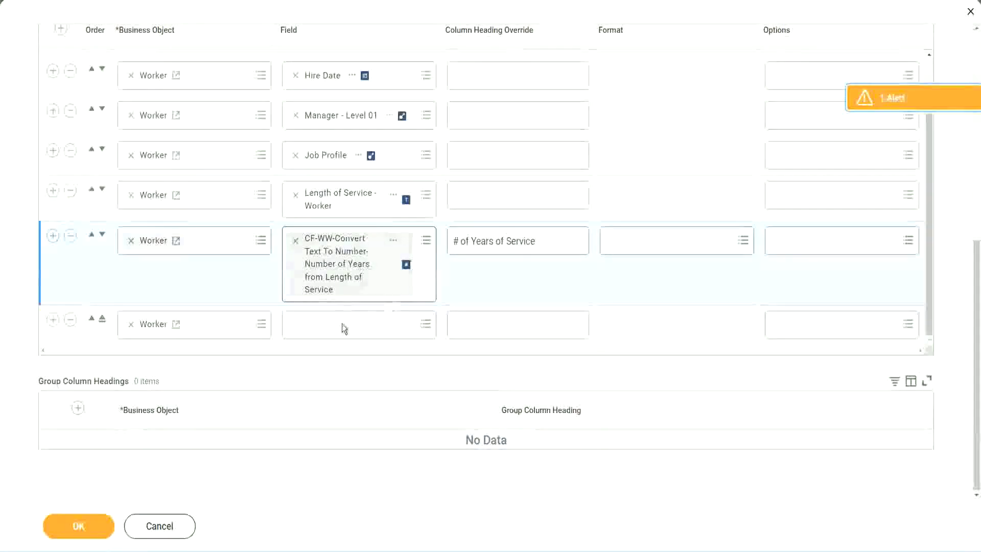
# Paste the Experience Bands calculated field into the new column, head it 'Experience Bands', and save
pyautogui.click(321, 324)
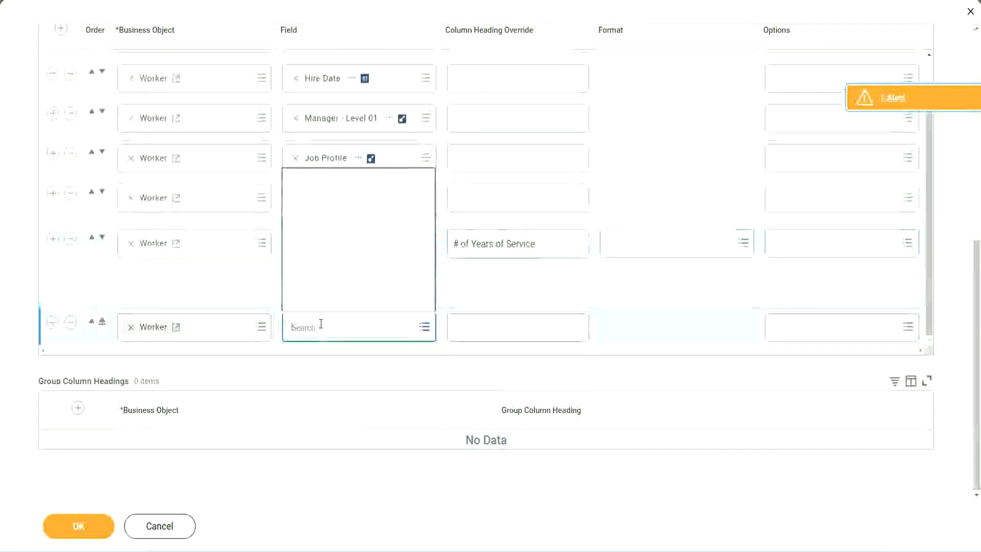
pyautogui.hotkey('ctrl', 'v')
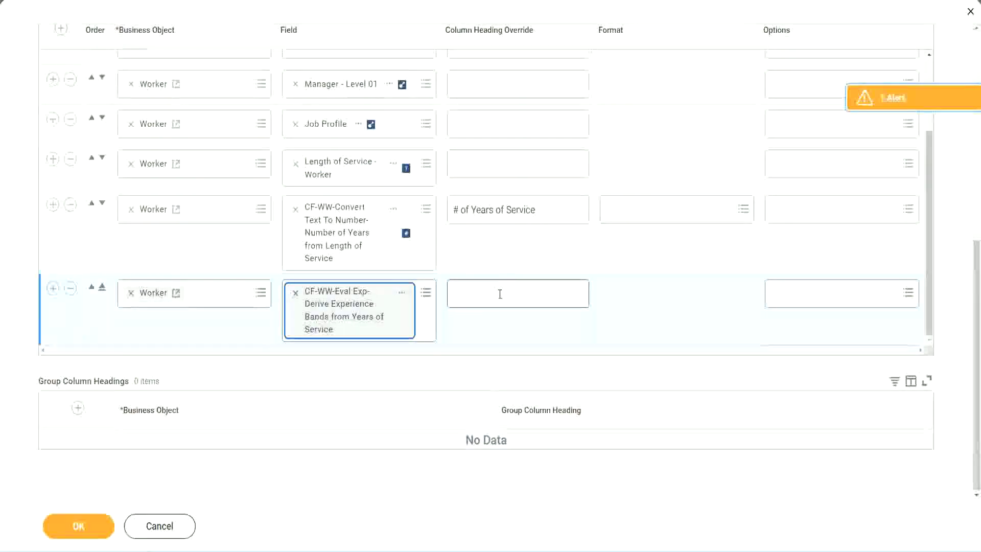
pyautogui.click(500, 293)
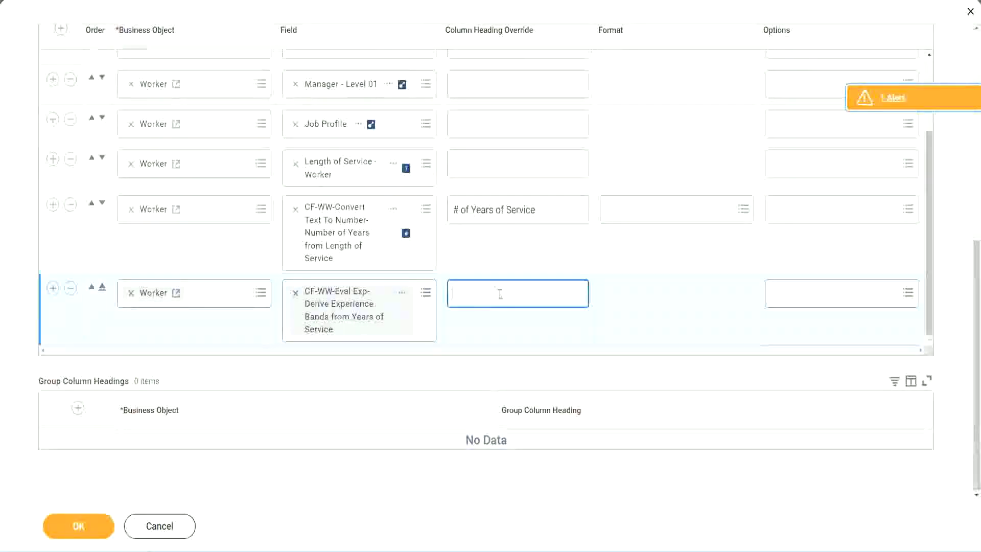
pyautogui.write('Experience B')
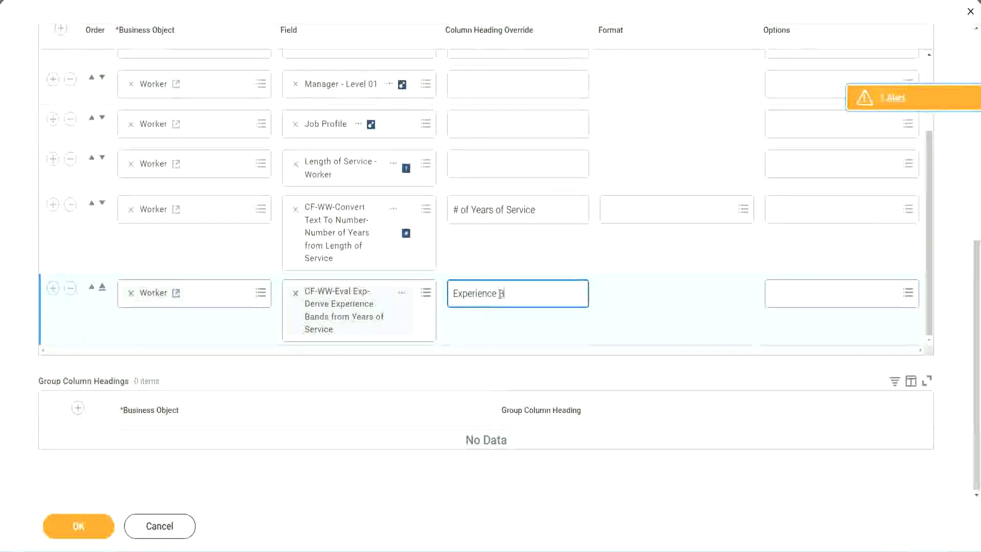
pyautogui.write('ands')
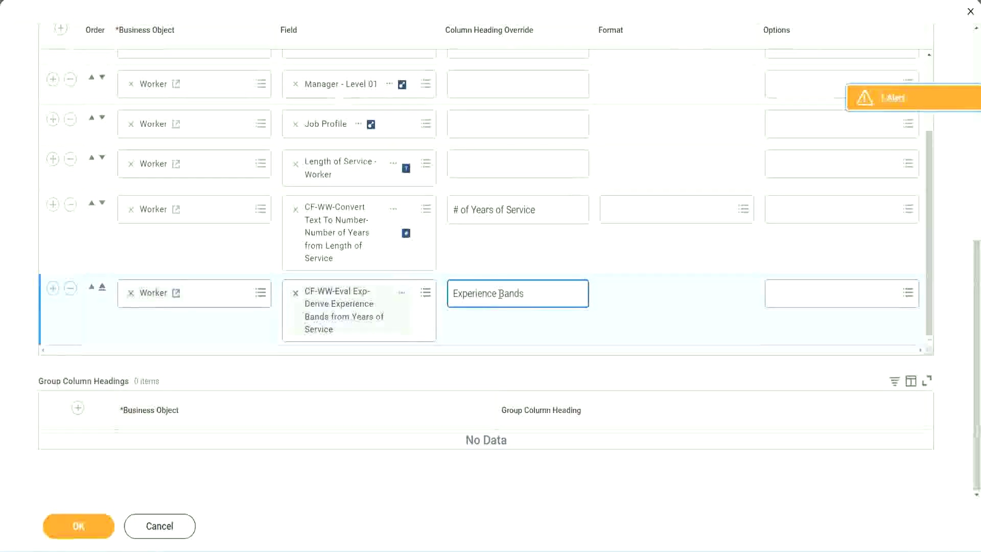
pyautogui.click(94, 528)
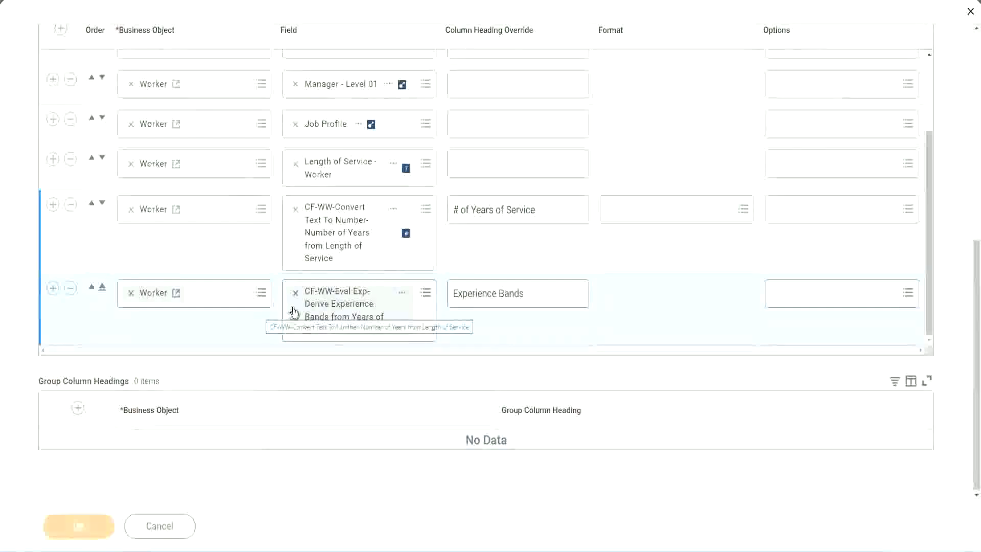
# Run the report with blank worker type prompts and check a 22-year worker's Experience Band
pyautogui.scroll(-4, 306, 347)
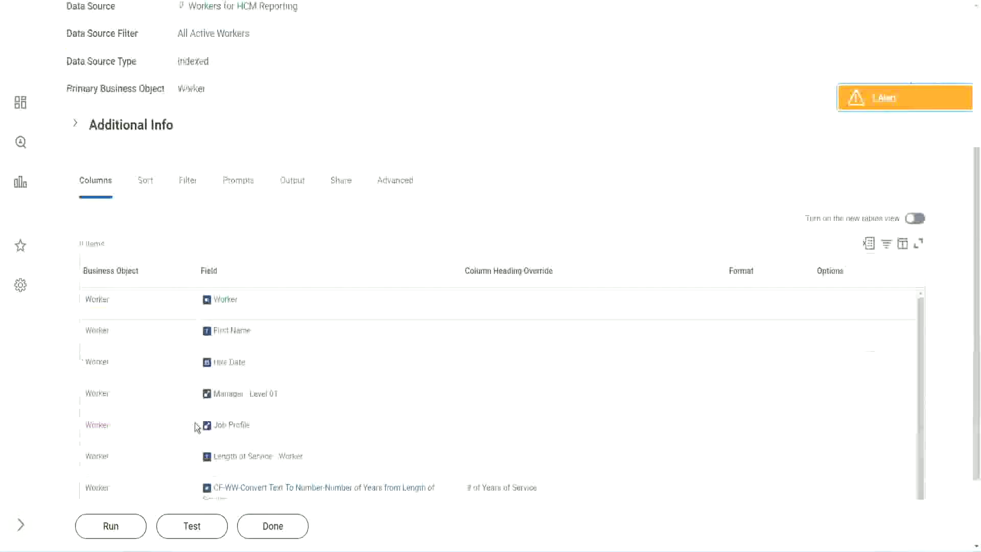
pyautogui.click(113, 527)
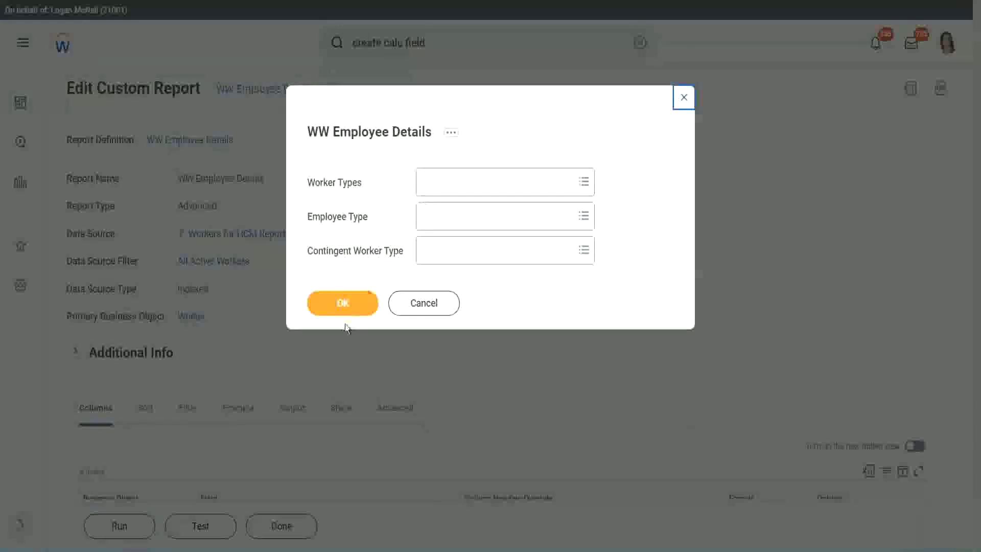
pyautogui.click(343, 306)
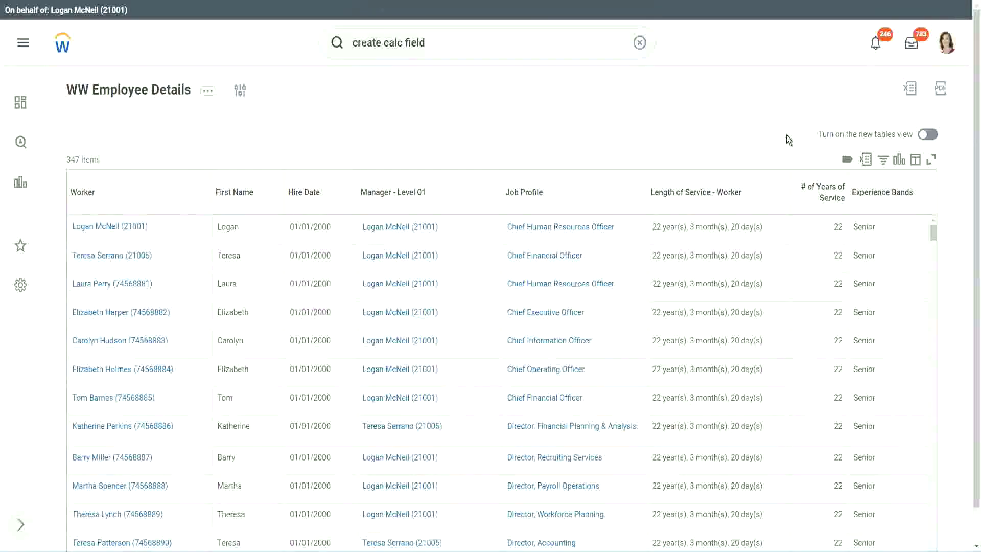
pyautogui.scroll(-1, 797, 148)
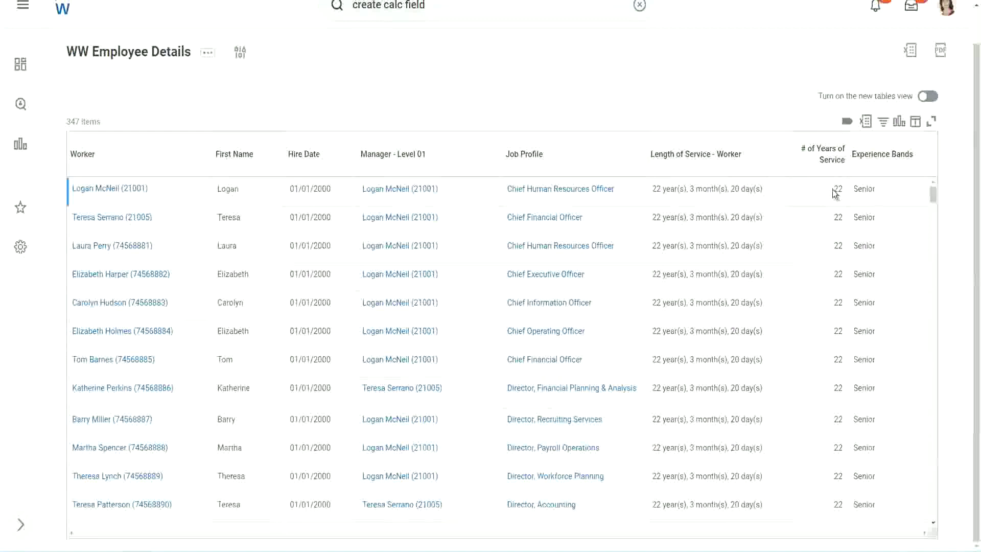
pyautogui.moveTo(835, 190); pyautogui.dragTo(844, 190)
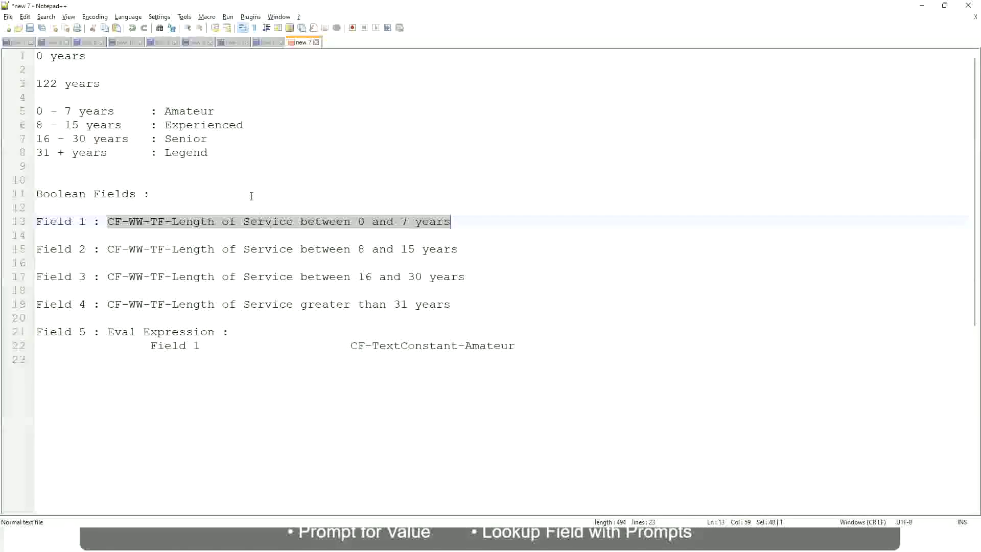
pyautogui.click(169, 139)
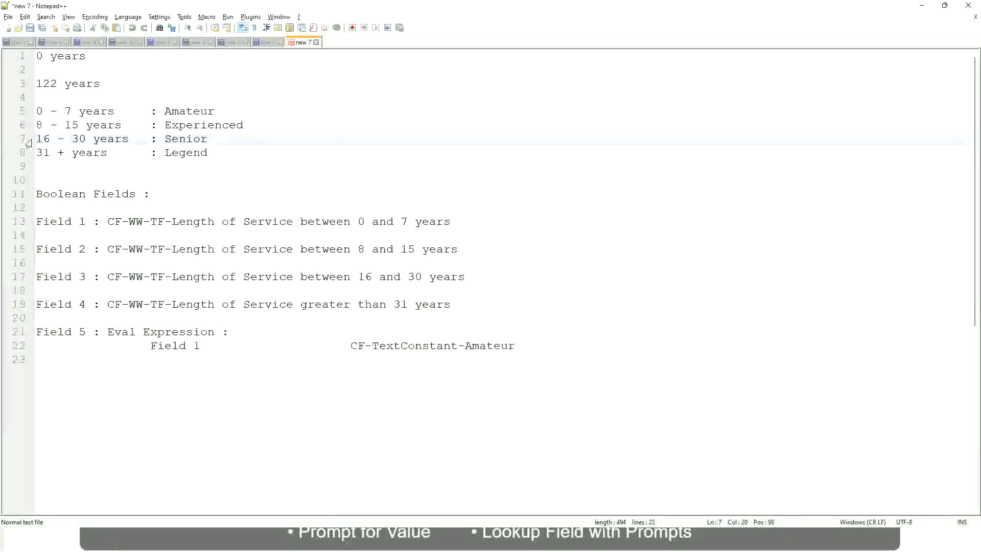
pyautogui.moveTo(35, 139); pyautogui.dragTo(93, 139)
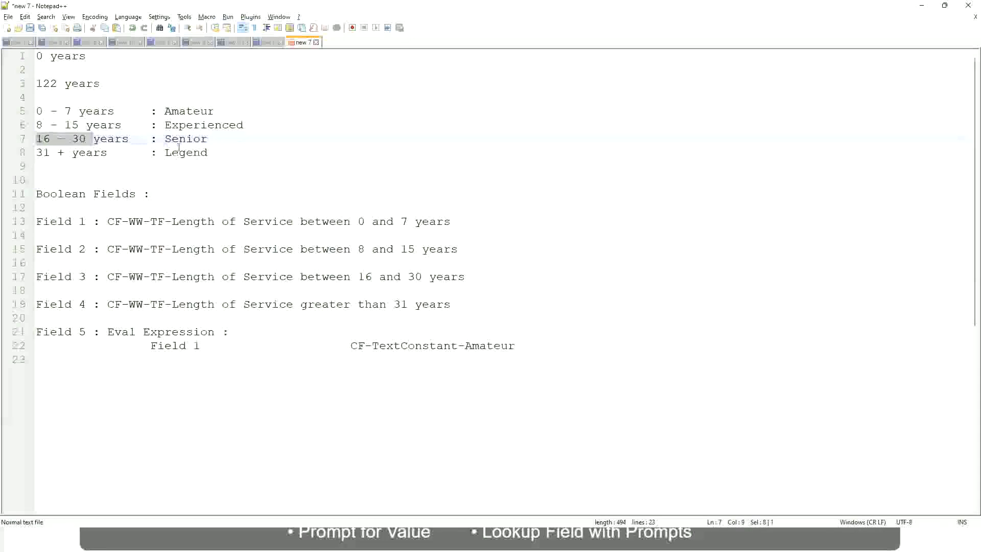
pyautogui.doubleClick(184, 139)
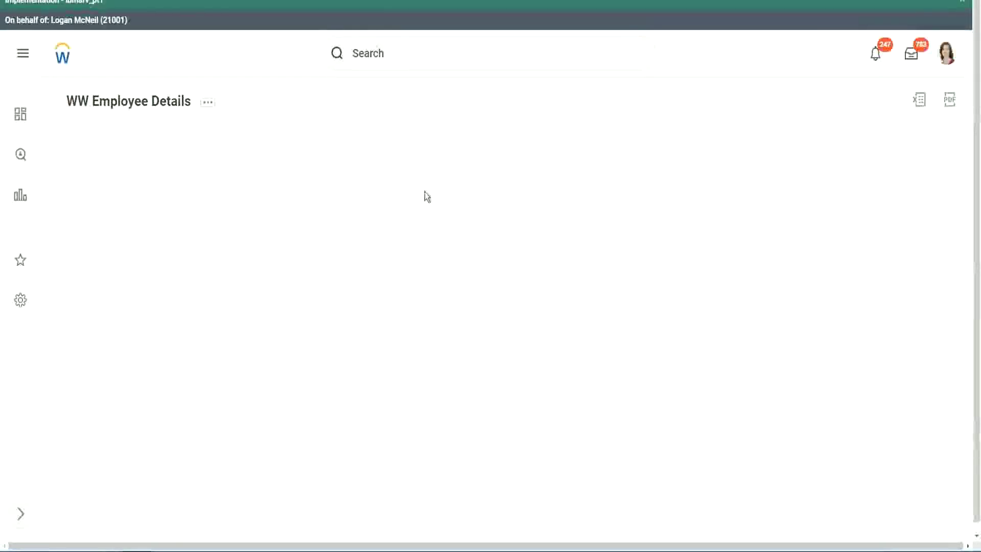
# Scroll down through the WW Employee Details results table to reach the Experience Bands column
pyautogui.scroll(-3, 843, 306)
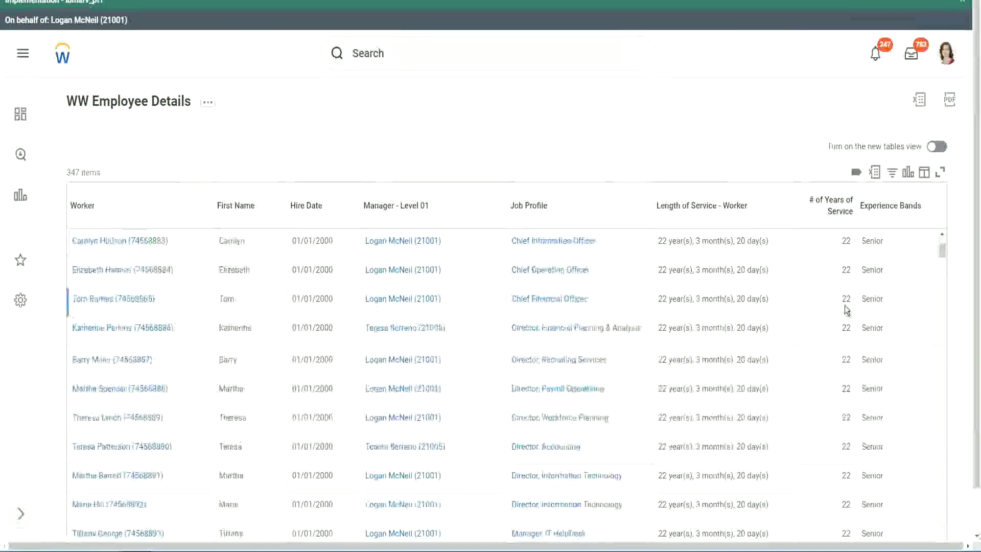
pyautogui.scroll(-5, 848, 312)
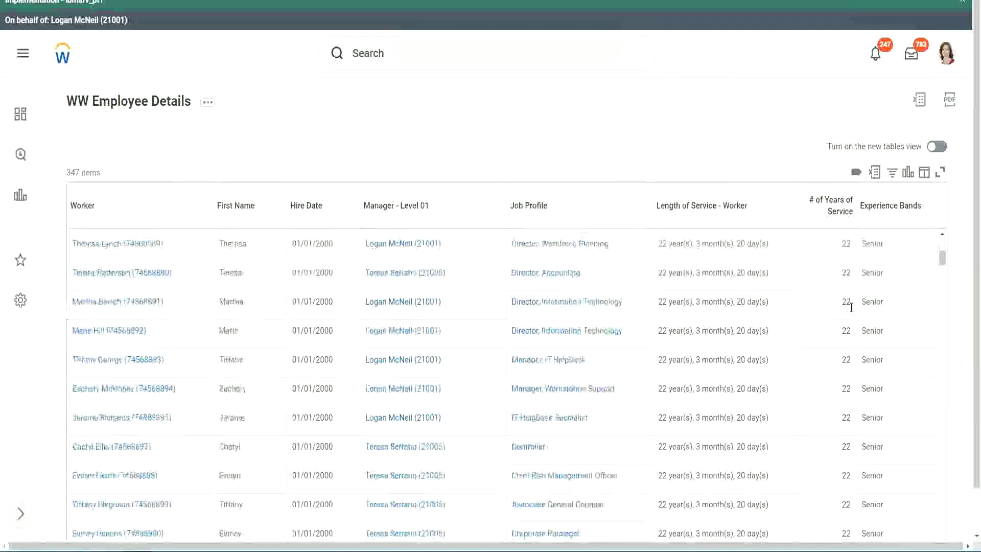
pyautogui.scroll(-5, 856, 330)
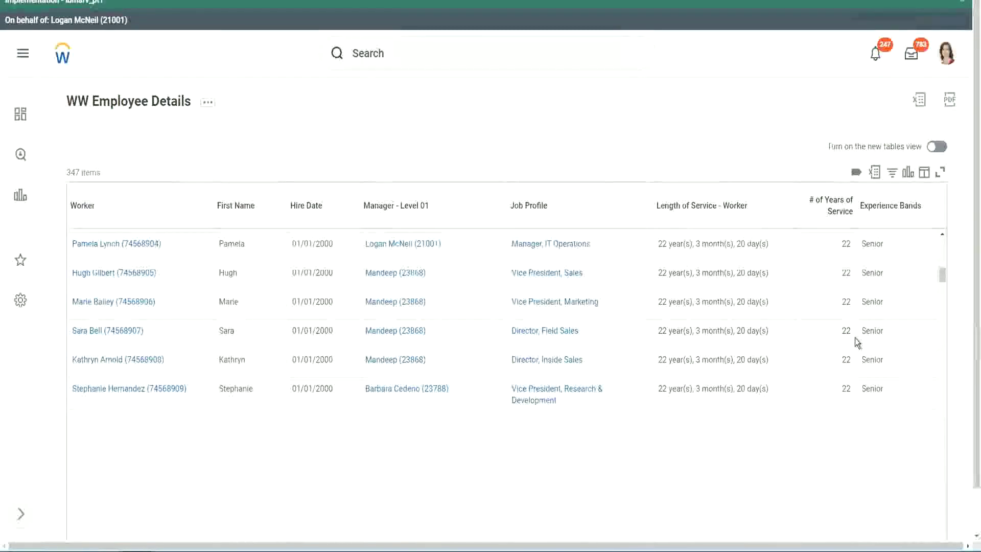
pyautogui.scroll(-3, 855, 338)
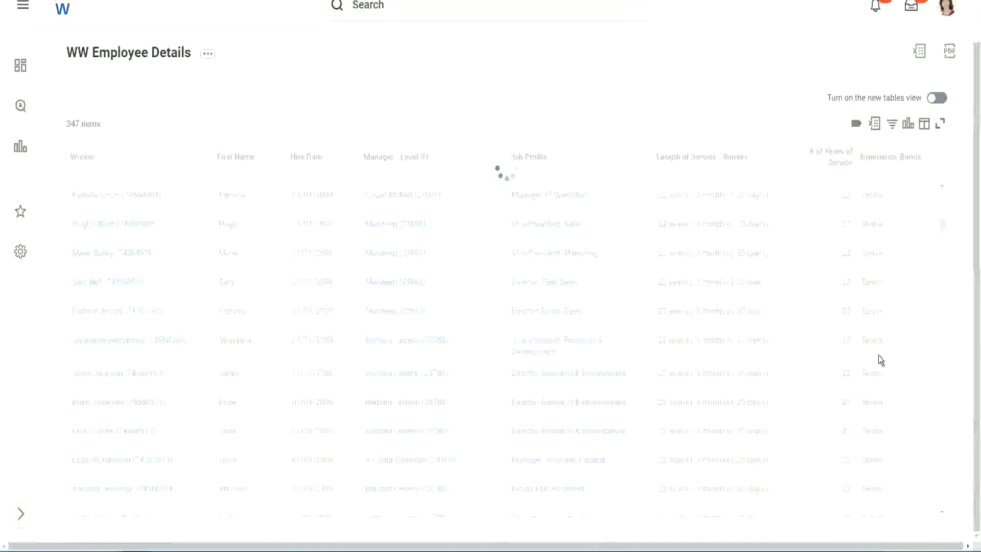
pyautogui.scroll(-5, 909, 287)
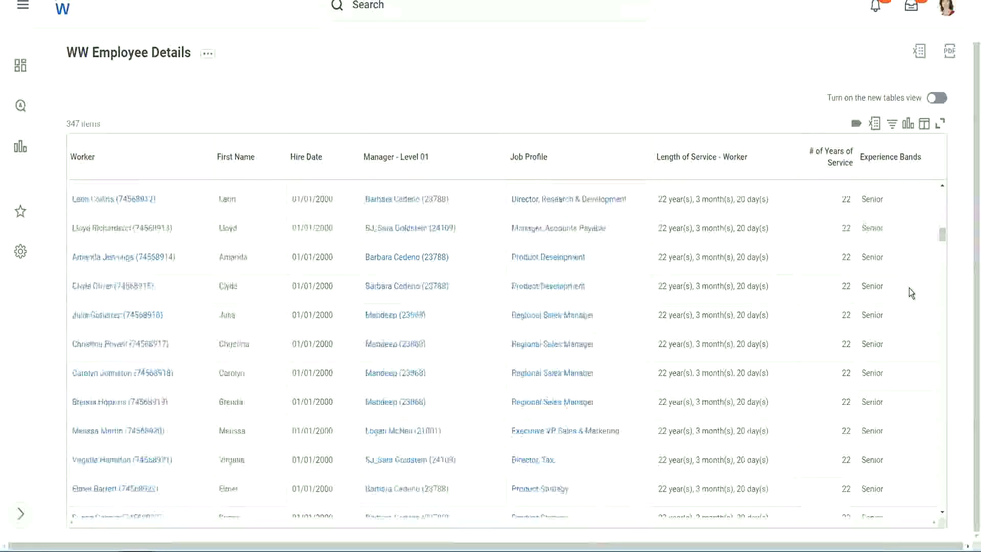
pyautogui.scroll(-3, 909, 288)
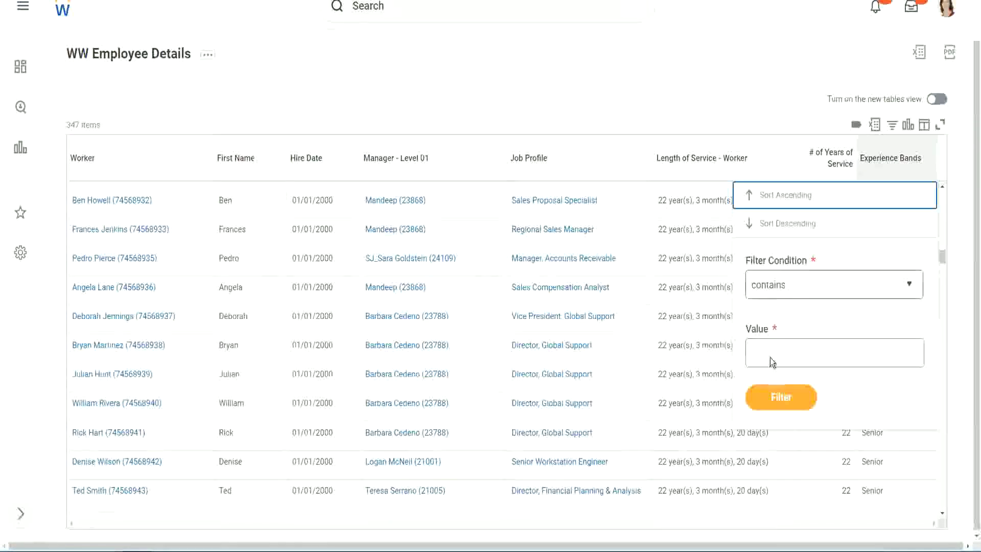
# Filter Experience Bands to contains 'Amateur', which returns 0 of 347 items
pyautogui.click(778, 343)
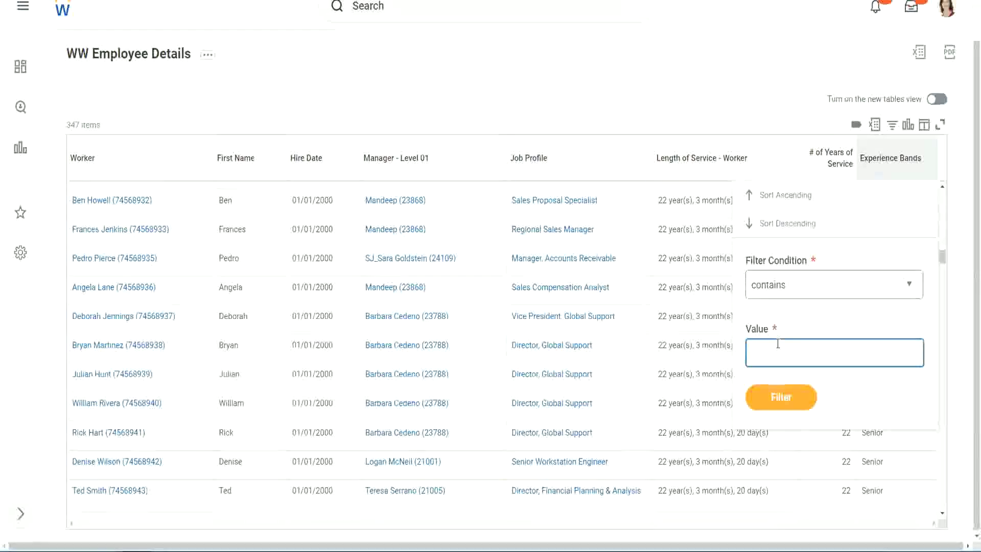
pyautogui.write('Amateur')
pyautogui.click(774, 404)
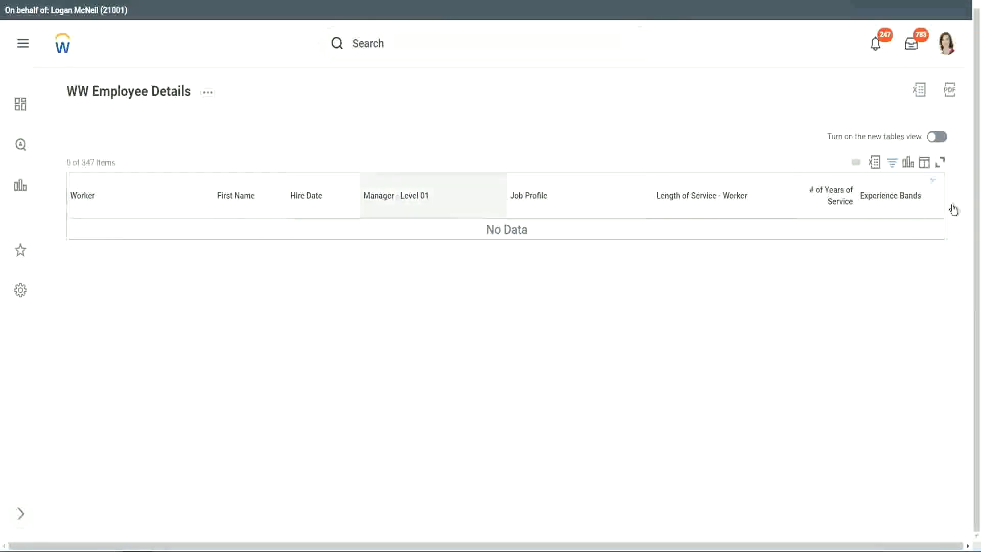
# Replace the Amateur filter value with 'Legend', listing 107 of 347 workers
pyautogui.click(888, 201)
pyautogui.click(816, 335)
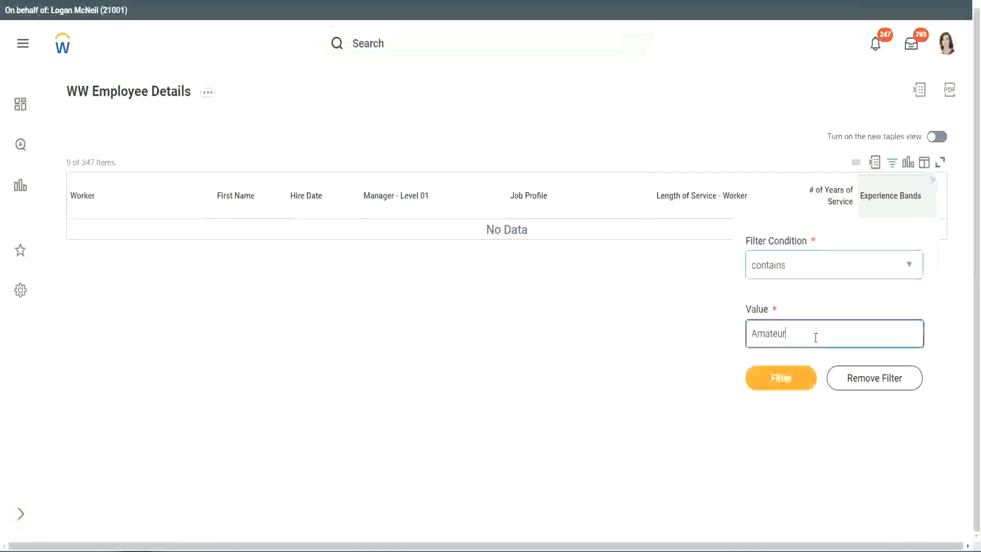
pyautogui.hotkey('ctrl', 'a')
pyautogui.write('Legend')
pyautogui.click(787, 378)
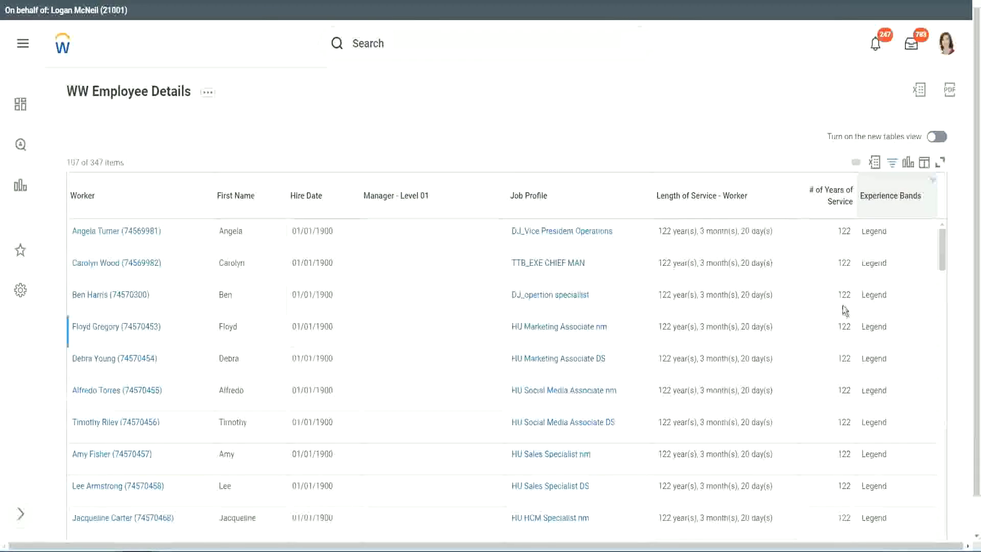
# Scroll through the Legend rows, checking the 1900 hire dates and 102–122 years of service
pyautogui.scroll(-5, 842, 305)
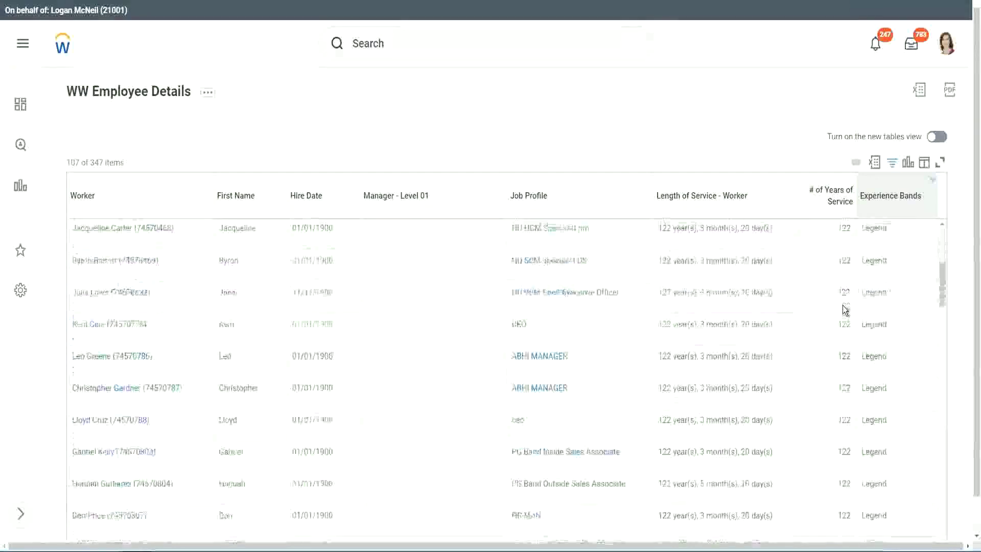
pyautogui.scroll(-6, 842, 305)
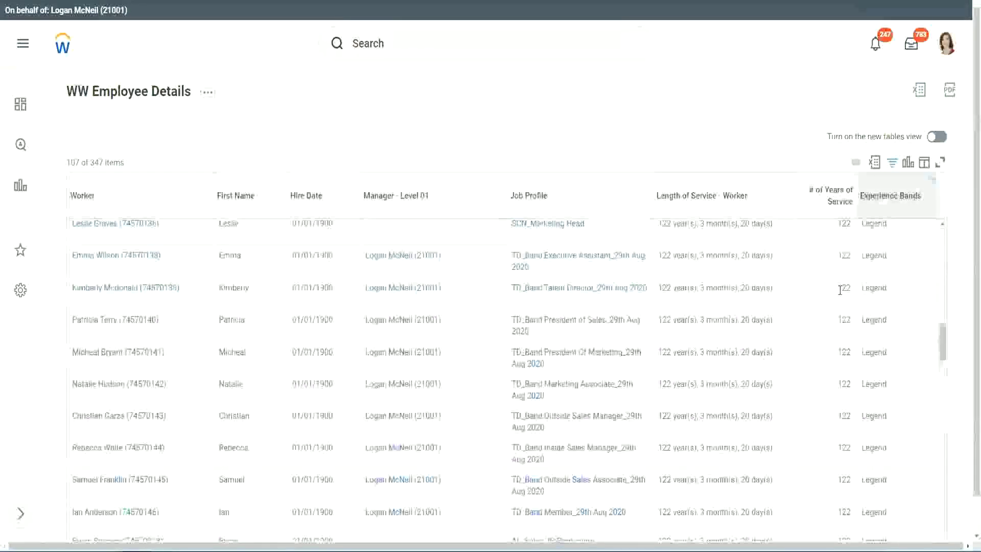
pyautogui.scroll(-10, 840, 290)
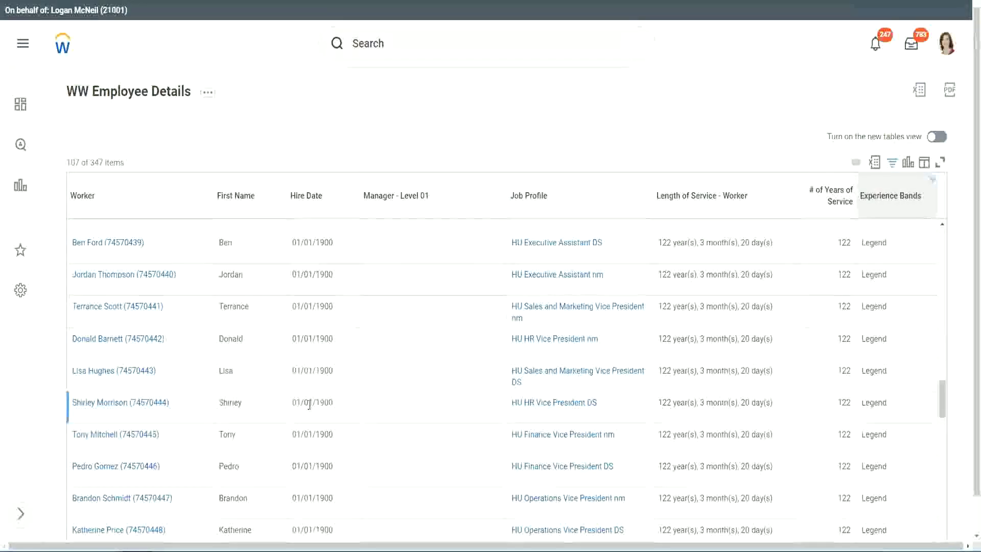
pyautogui.moveTo(314, 403); pyautogui.dragTo(333, 402)
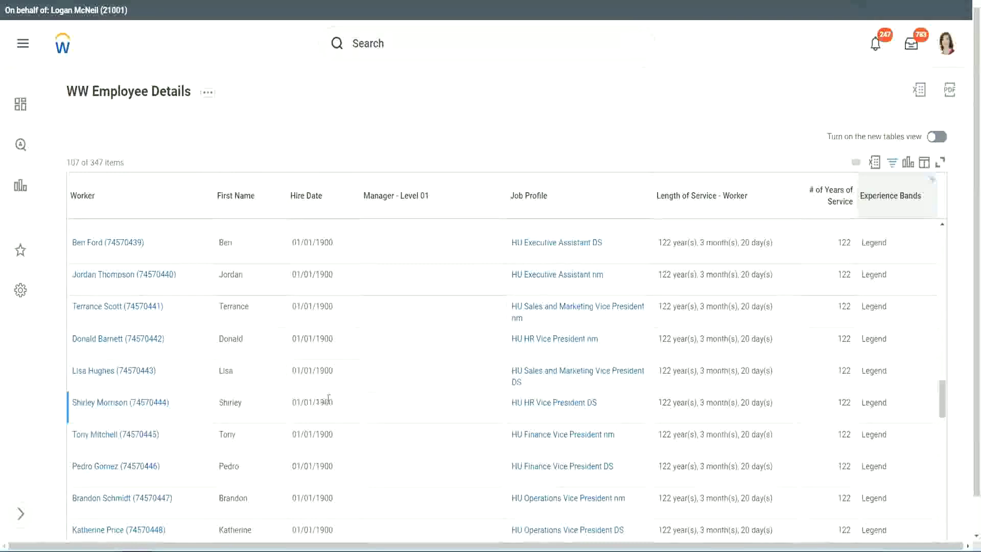
pyautogui.scroll(-5, 833, 384)
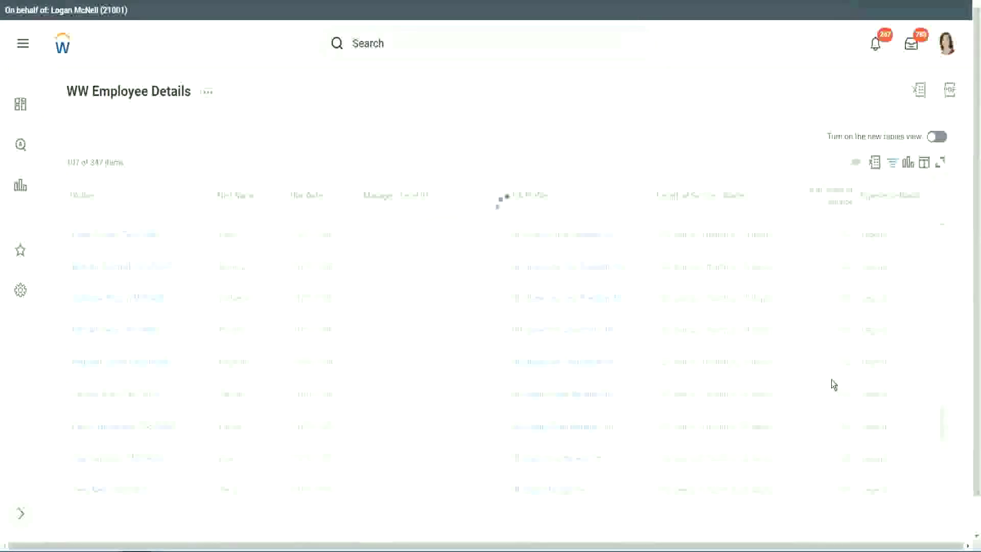
pyautogui.scroll(-10, 834, 385)
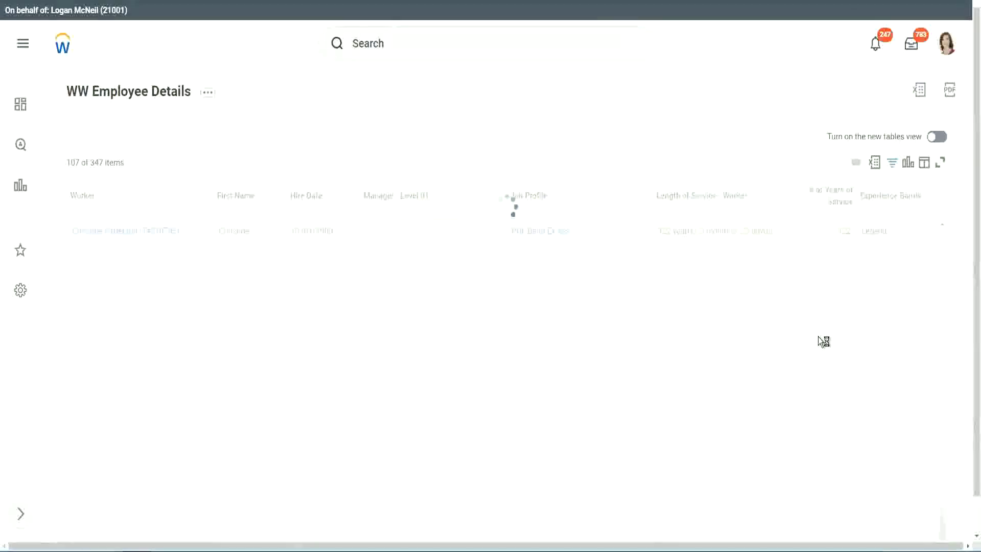
pyautogui.scroll(-5, 820, 342)
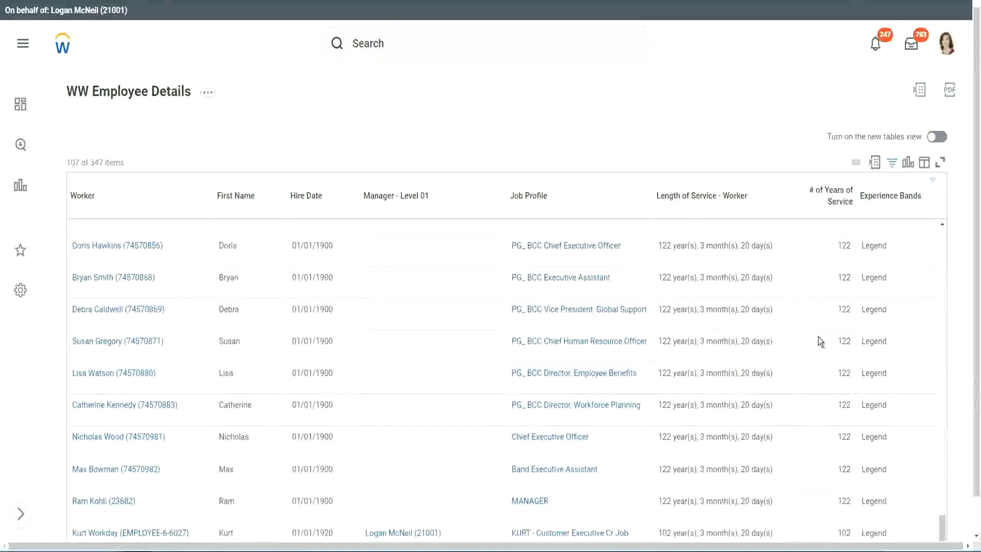
pyautogui.click(833, 515)
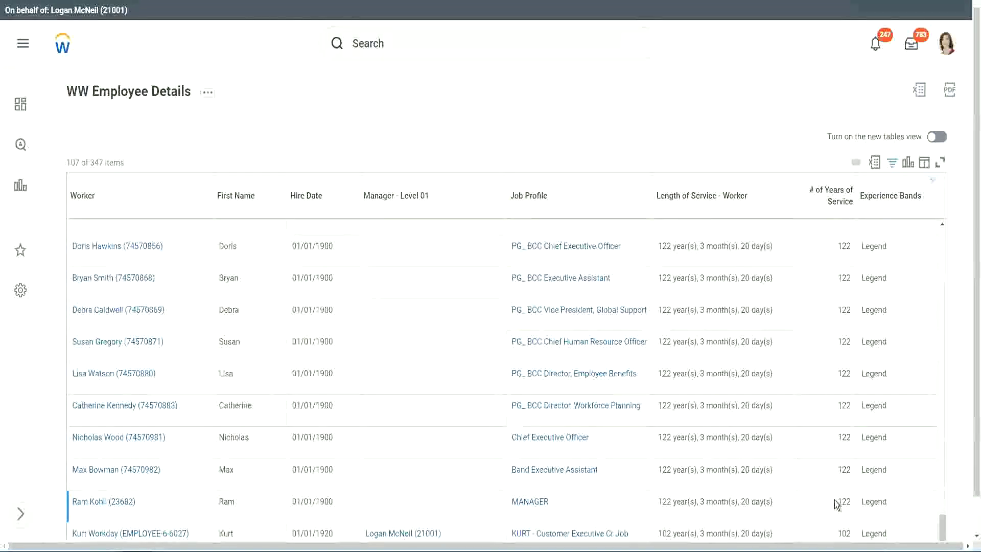
pyautogui.doubleClick(844, 532)
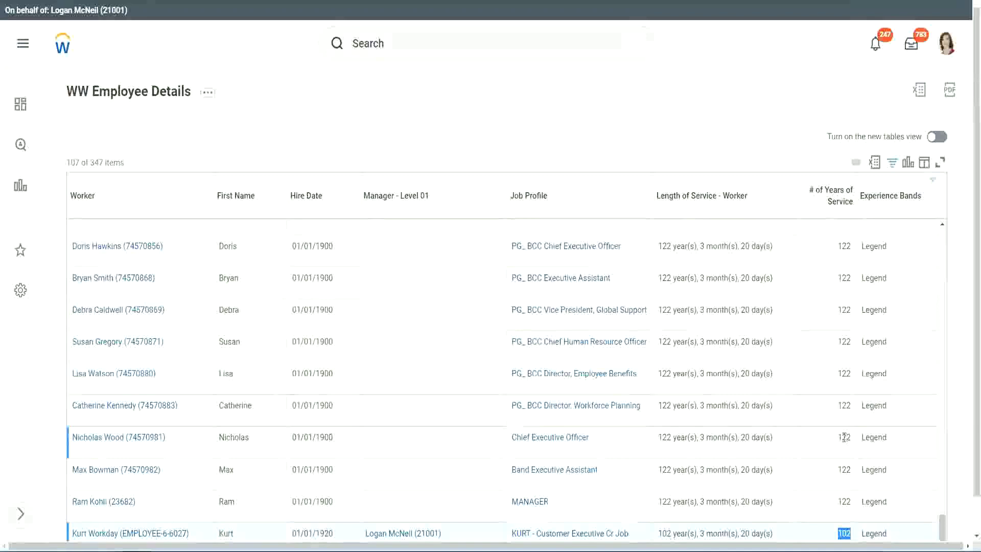
pyautogui.moveTo(844, 436); pyautogui.dragTo(851, 437)
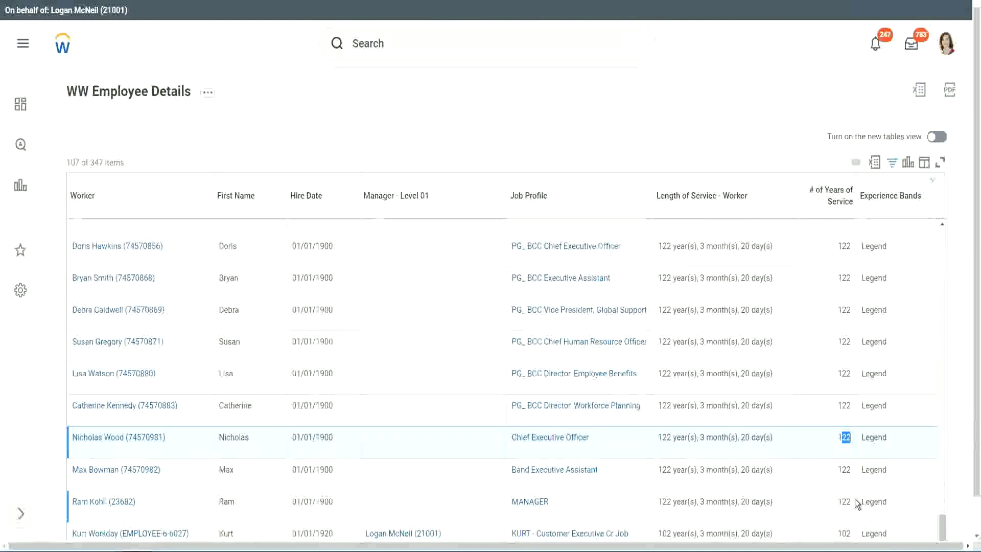
pyautogui.click(824, 412)
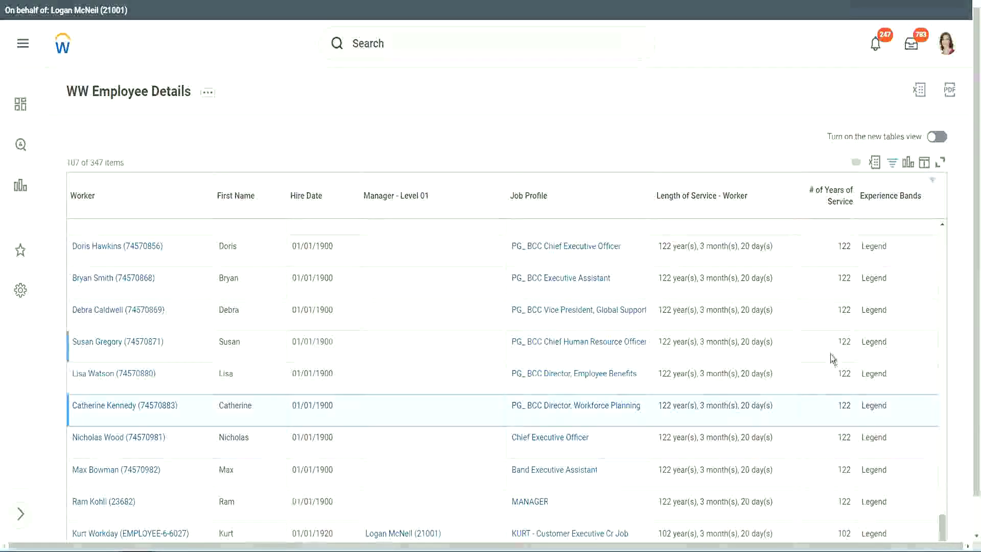
pyautogui.click(826, 290)
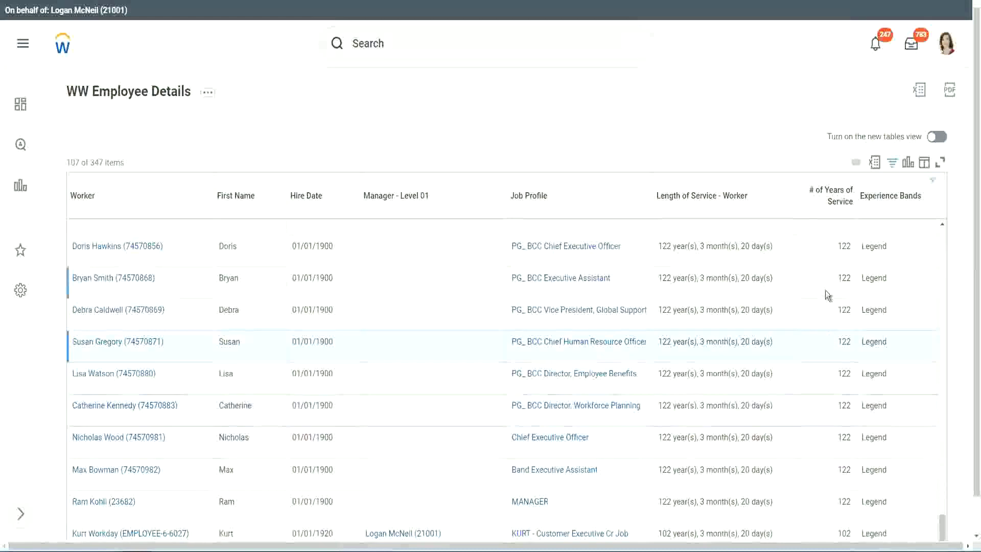
# Change the Experience Bands filter from Legend to 'Experienced', listing 82 of 347 workers
pyautogui.click(897, 199)
pyautogui.click(752, 391)
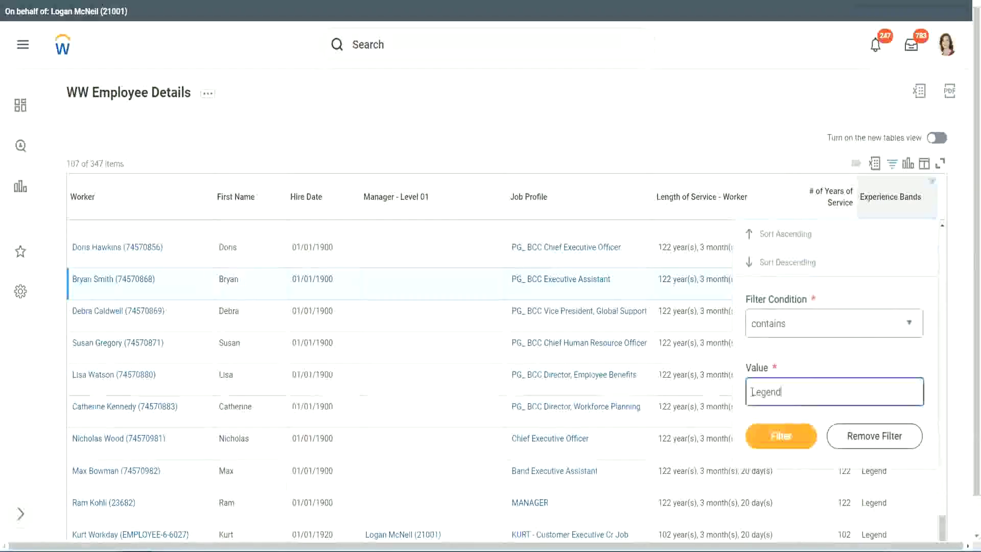
pyautogui.doubleClick(753, 392)
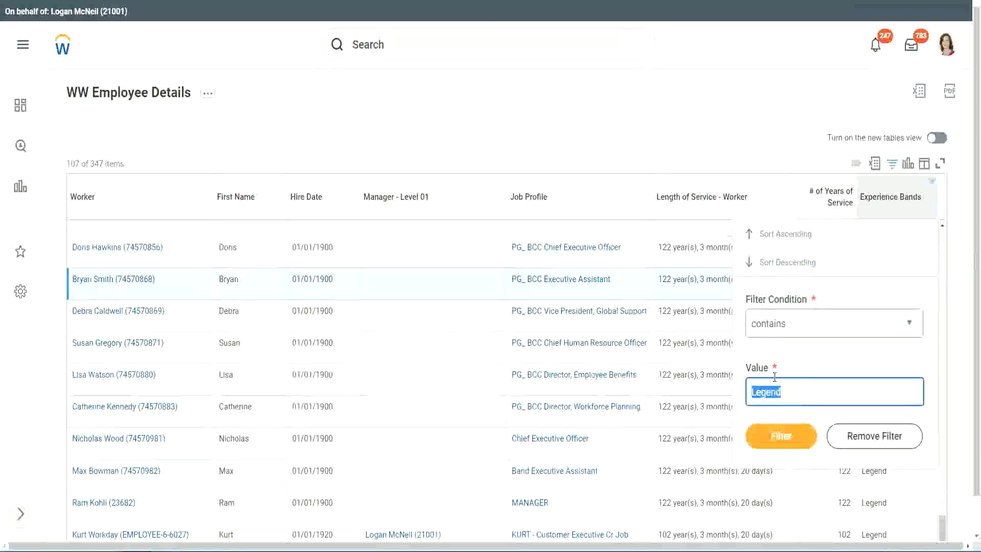
pyautogui.write('Exp')
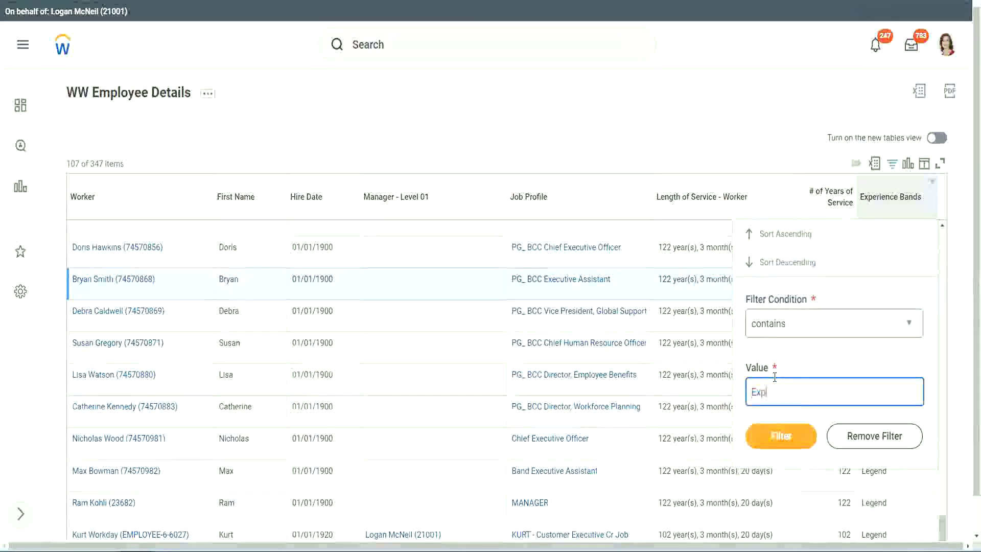
pyautogui.write('erie')
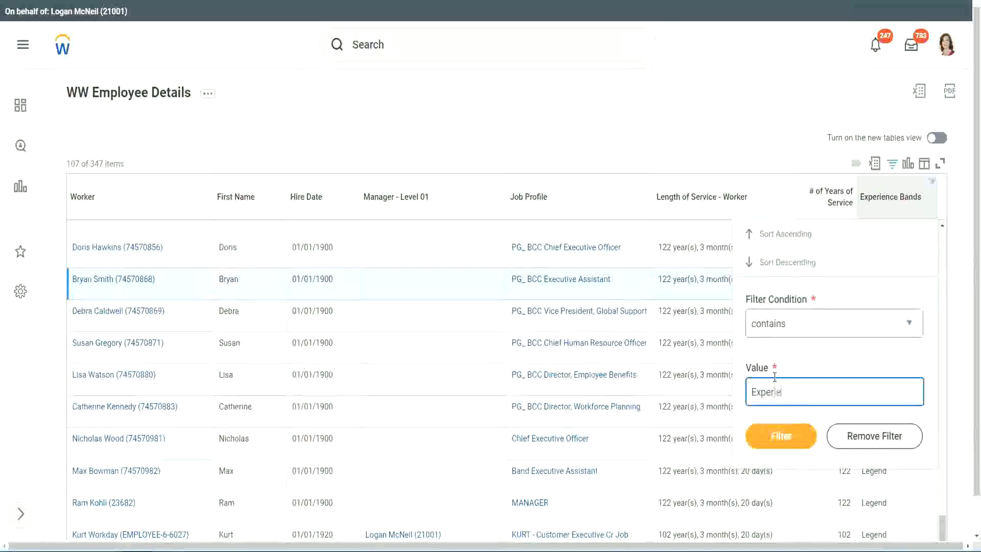
pyautogui.write('nced')
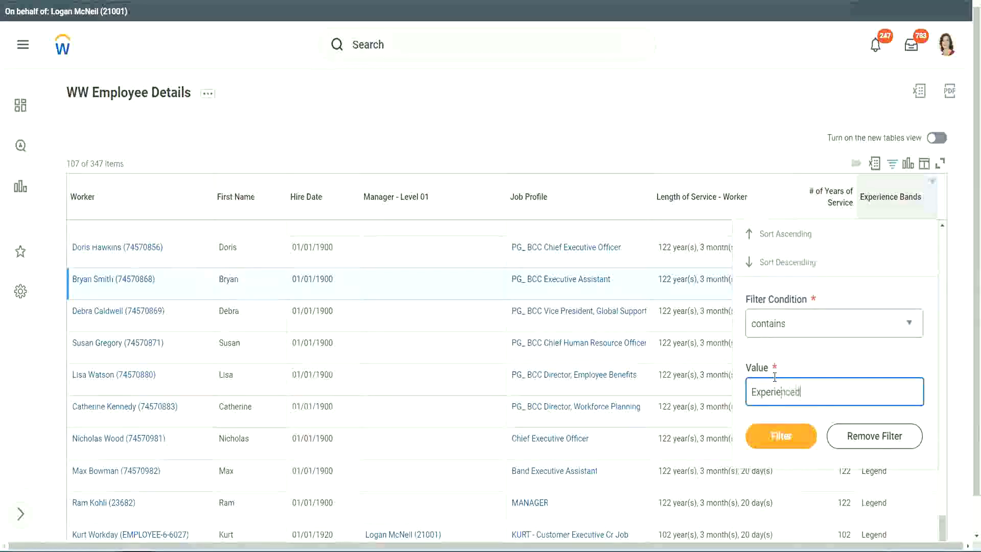
pyautogui.click(787, 434)
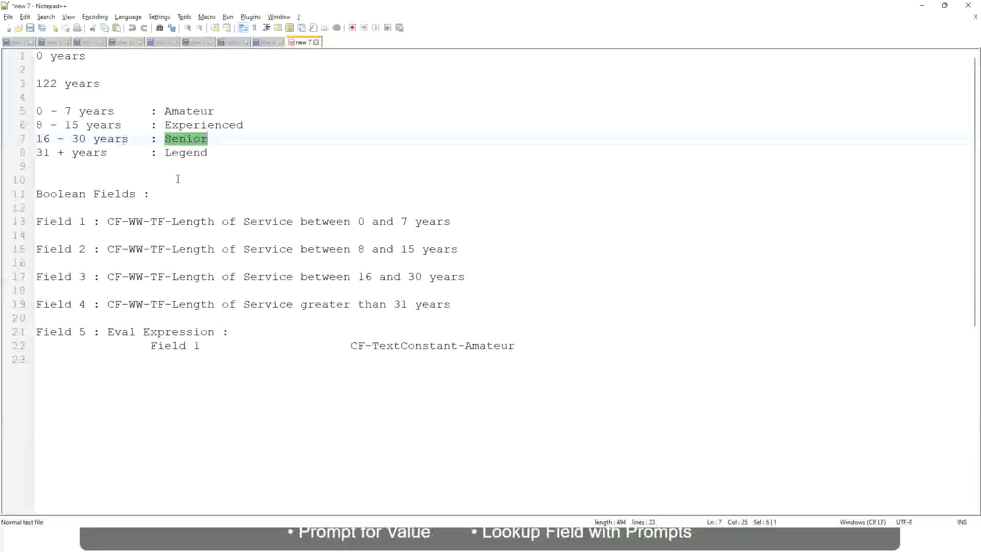
# Highlight the '8 - 15 years : Experienced' line in Notepad++, then return to Workday
pyautogui.click(49, 126)
pyautogui.moveTo(44, 126); pyautogui.dragTo(86, 126)
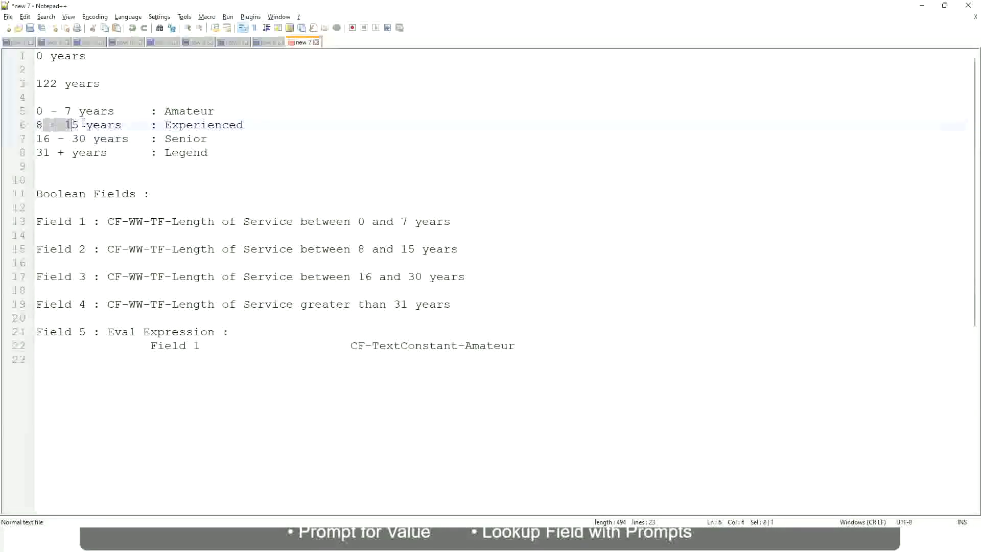
pyautogui.click(113, 126)
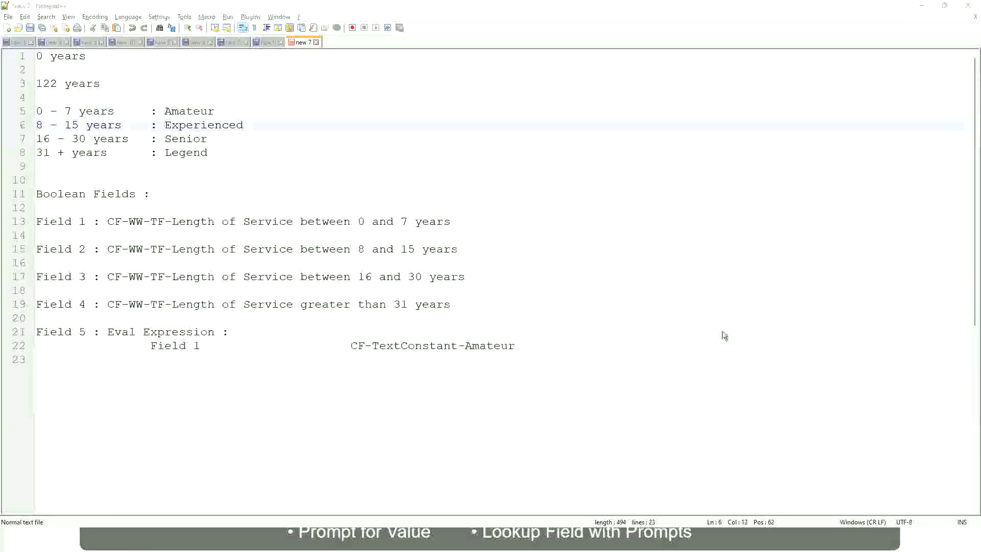
pyautogui.hotkey('alt', 'Tab')
pyautogui.scroll(-5, 848, 378)
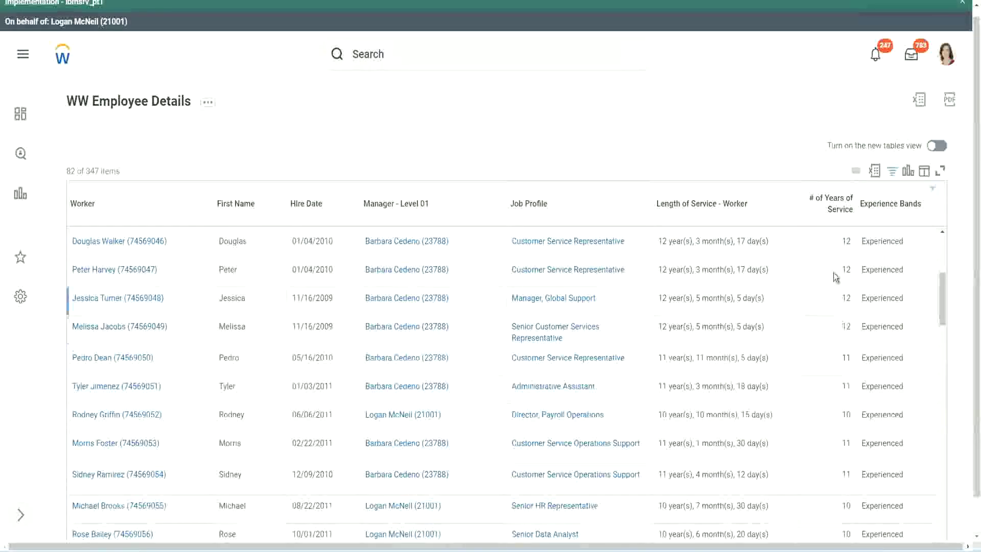
pyautogui.moveTo(840, 270); pyautogui.dragTo(860, 276)
pyautogui.doubleClick(883, 269)
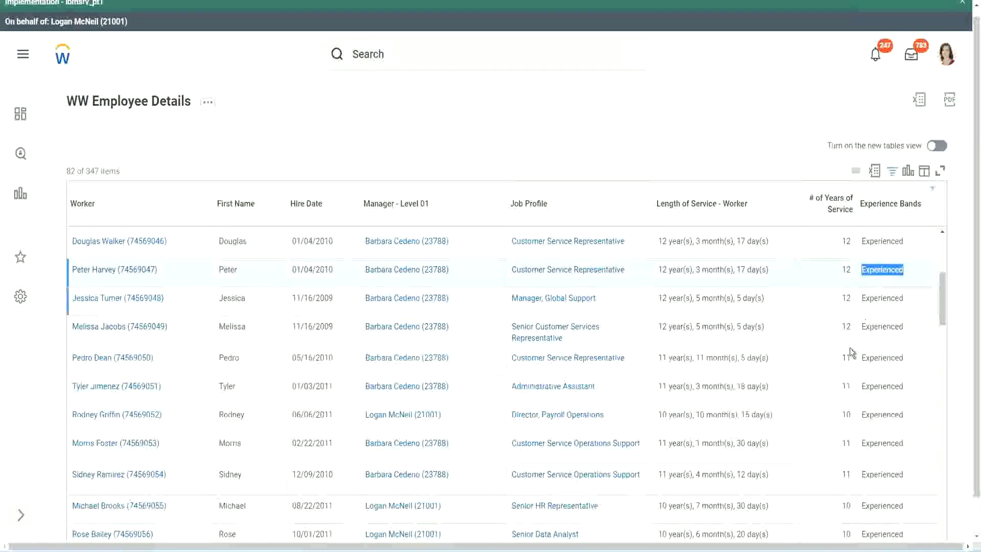
pyautogui.scroll(-3, 846, 358)
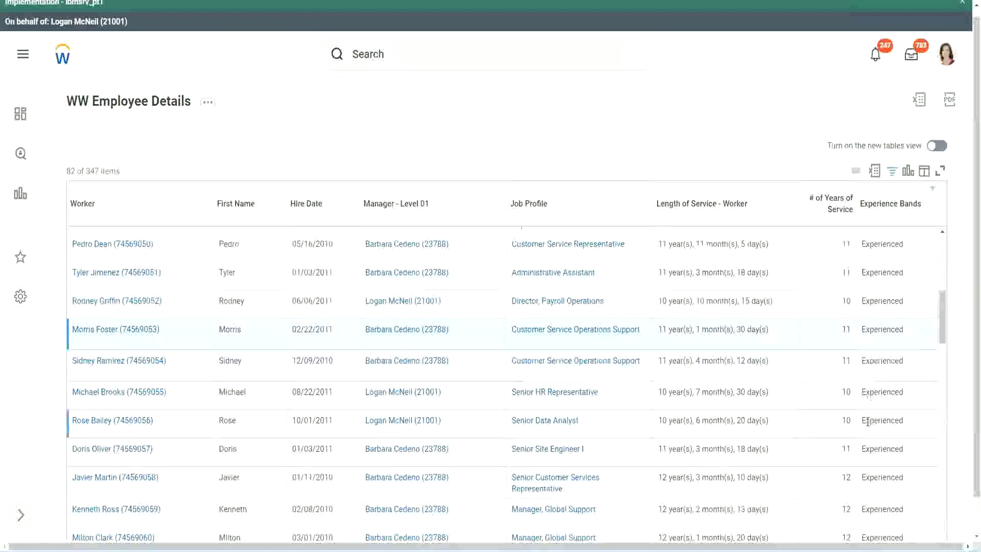
pyautogui.scroll(-6, 868, 422)
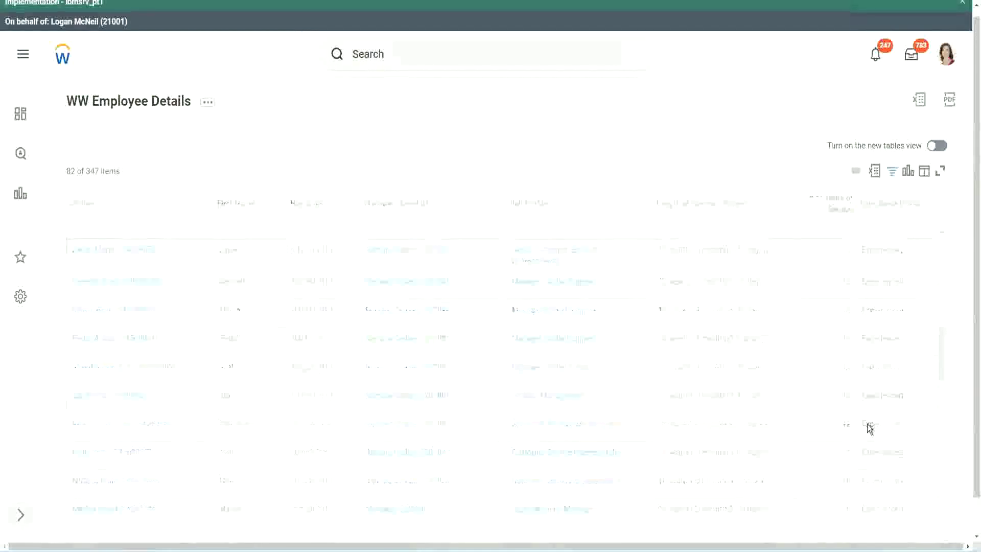